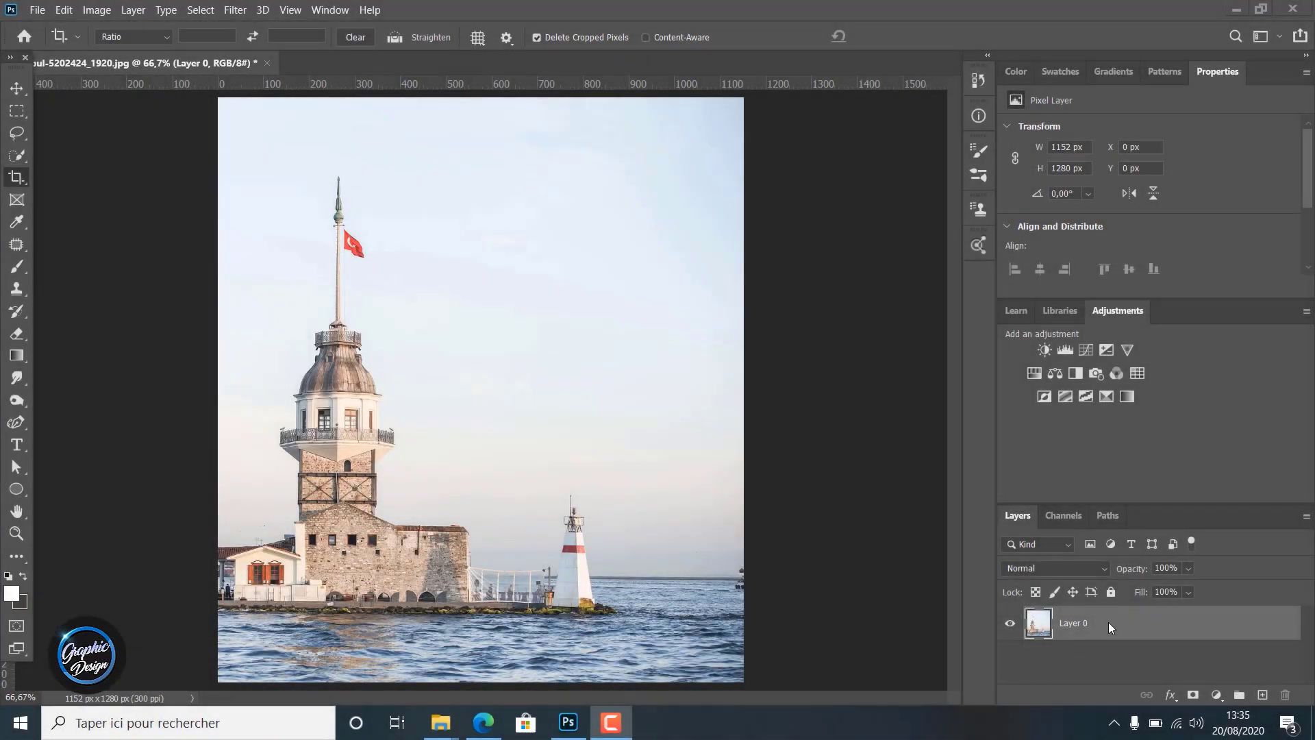
Duplicate Layer 0 and set the Clone Stamp Tool to a 385 px Soft Round brush with 0% hardness
key(ctrl+j)
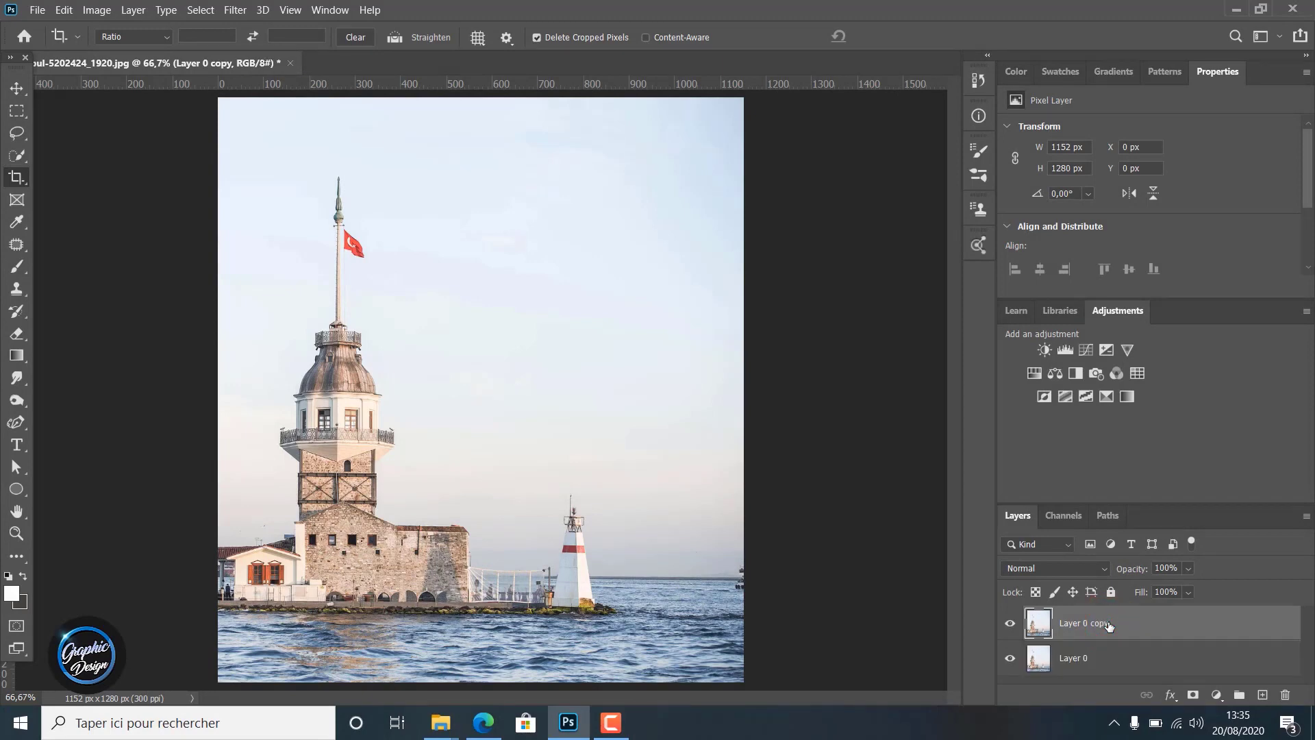
click(18, 244)
click(17, 288)
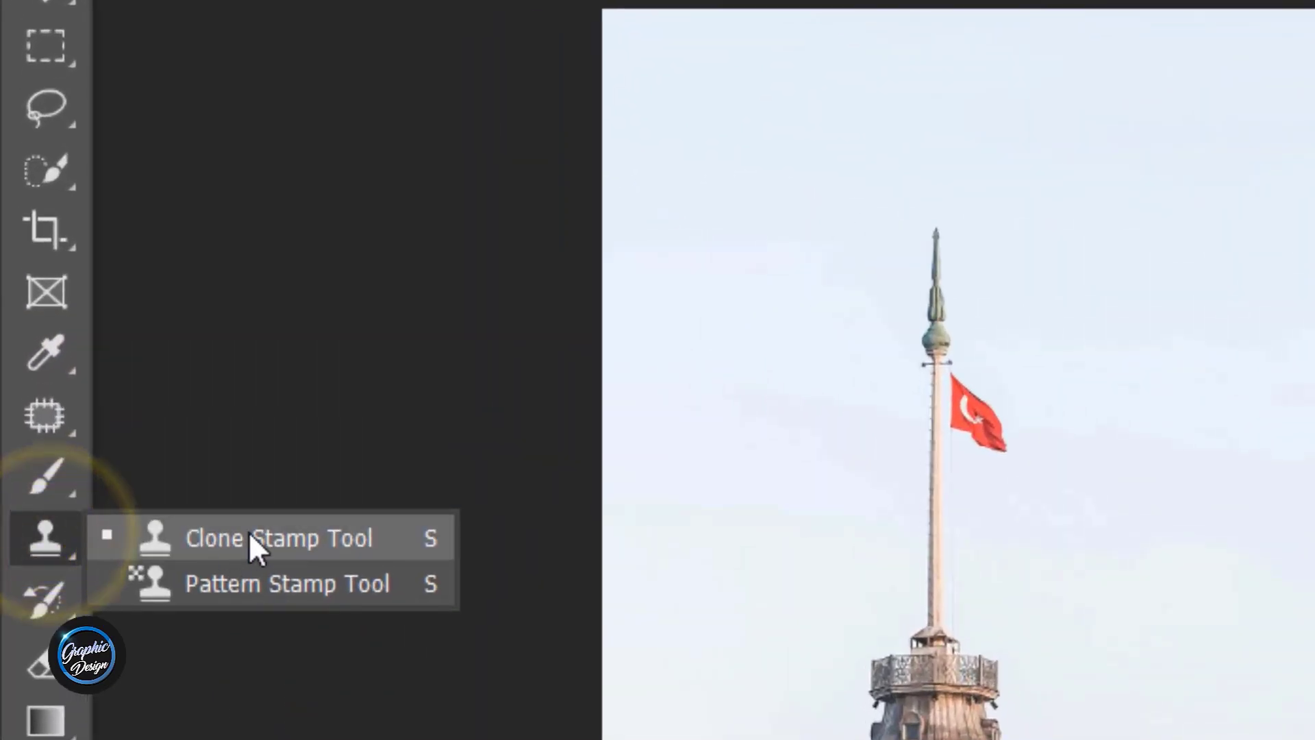
click(249, 537)
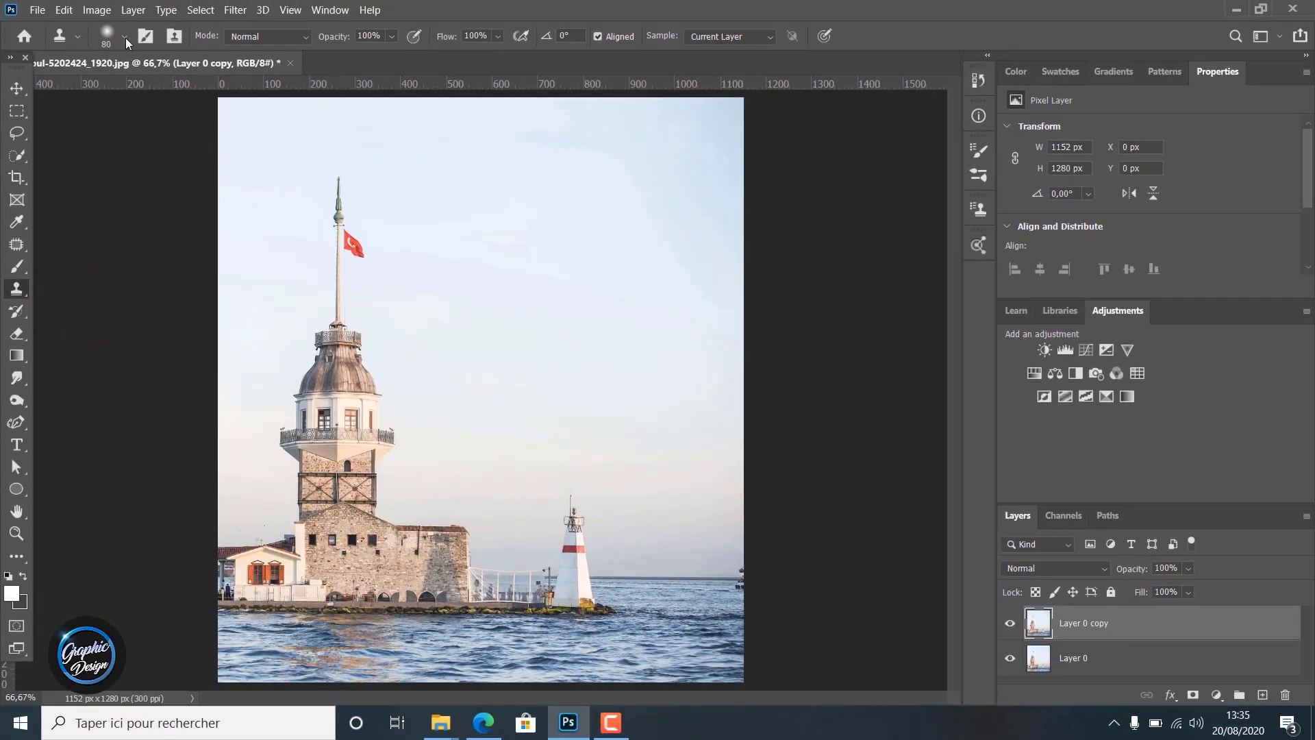
click(124, 37)
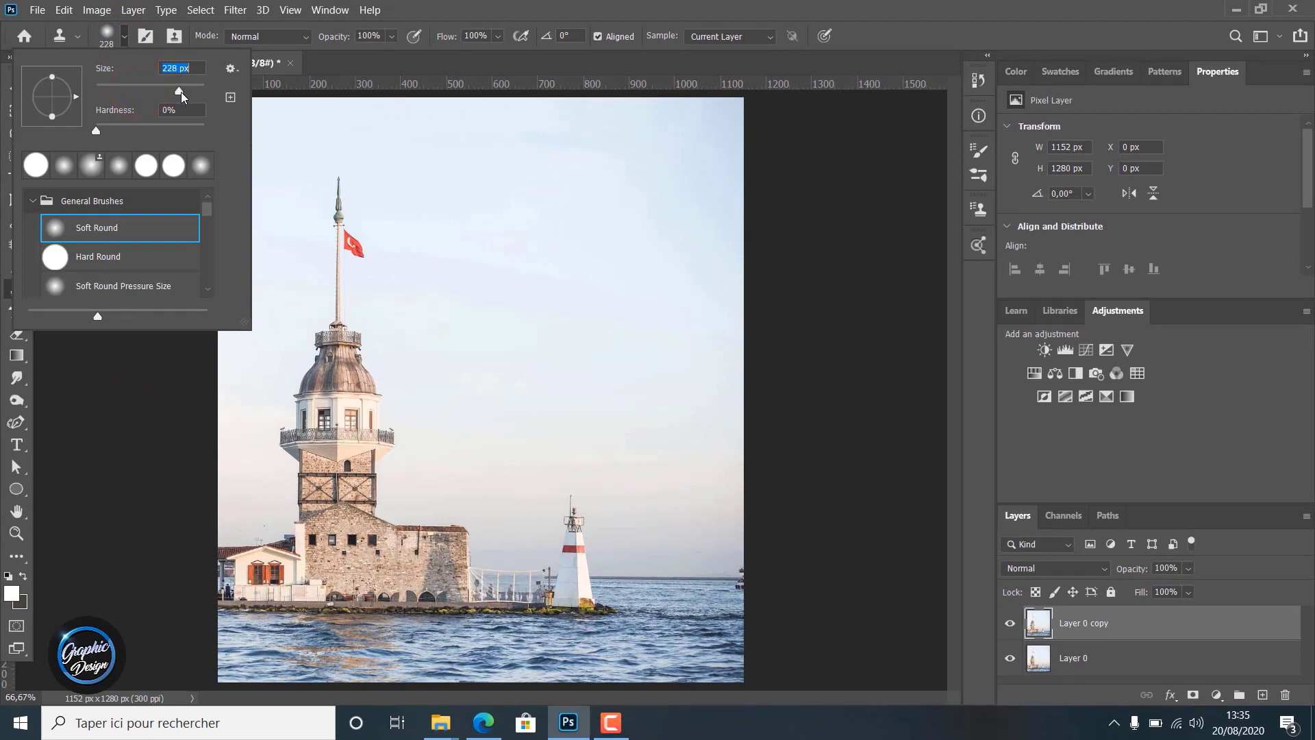
drag(181, 93, 187, 93)
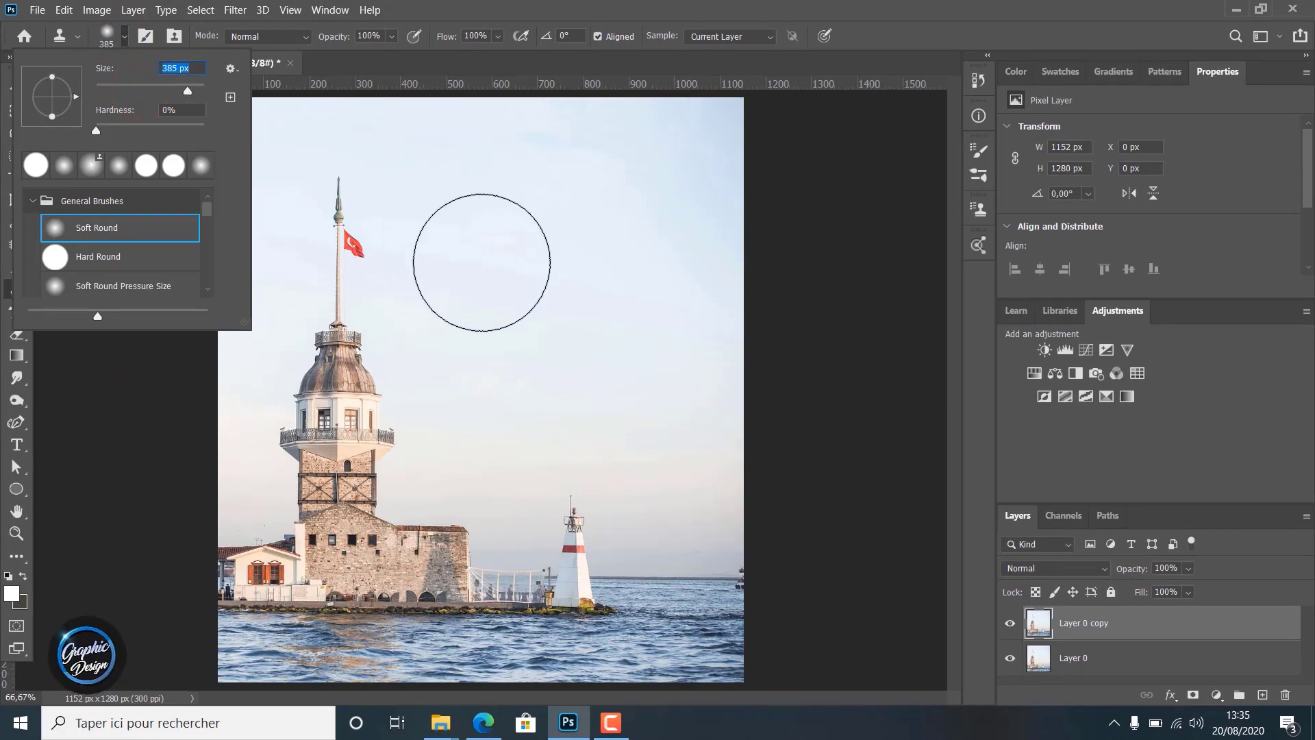
click(482, 263)
key(alt)
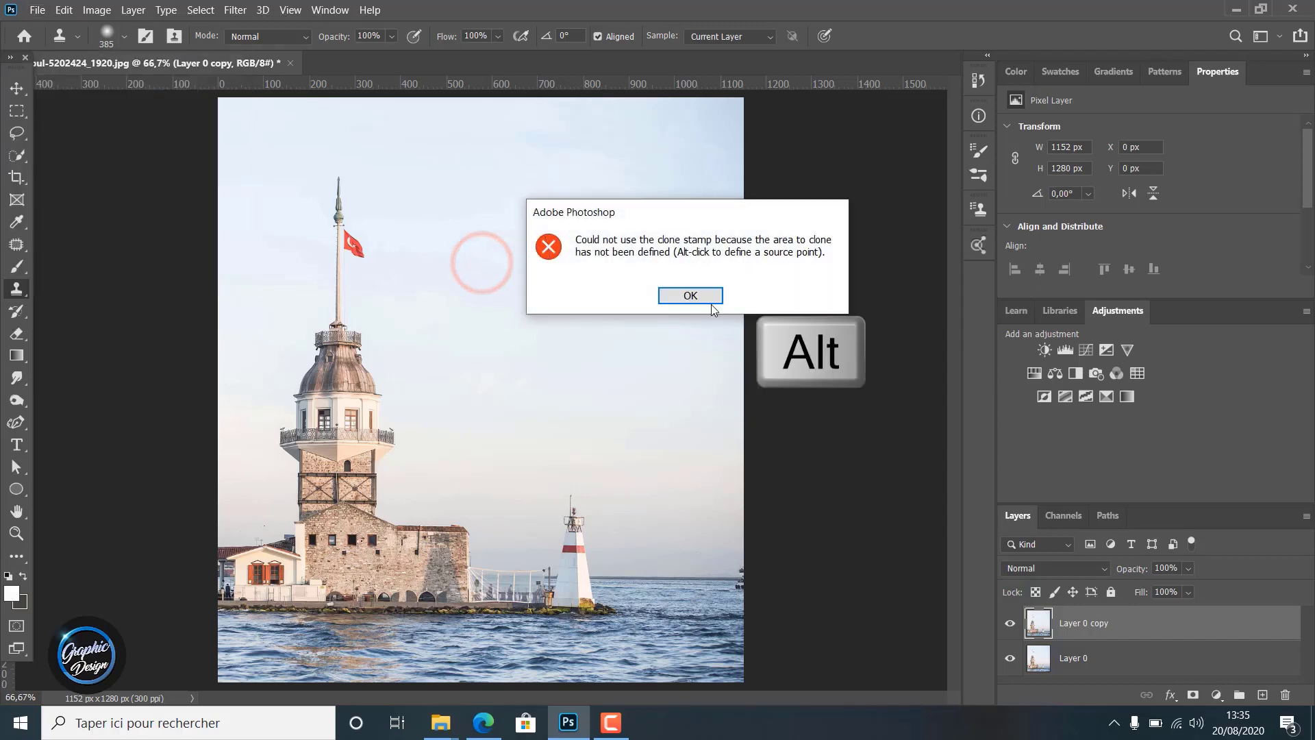
click(688, 294)
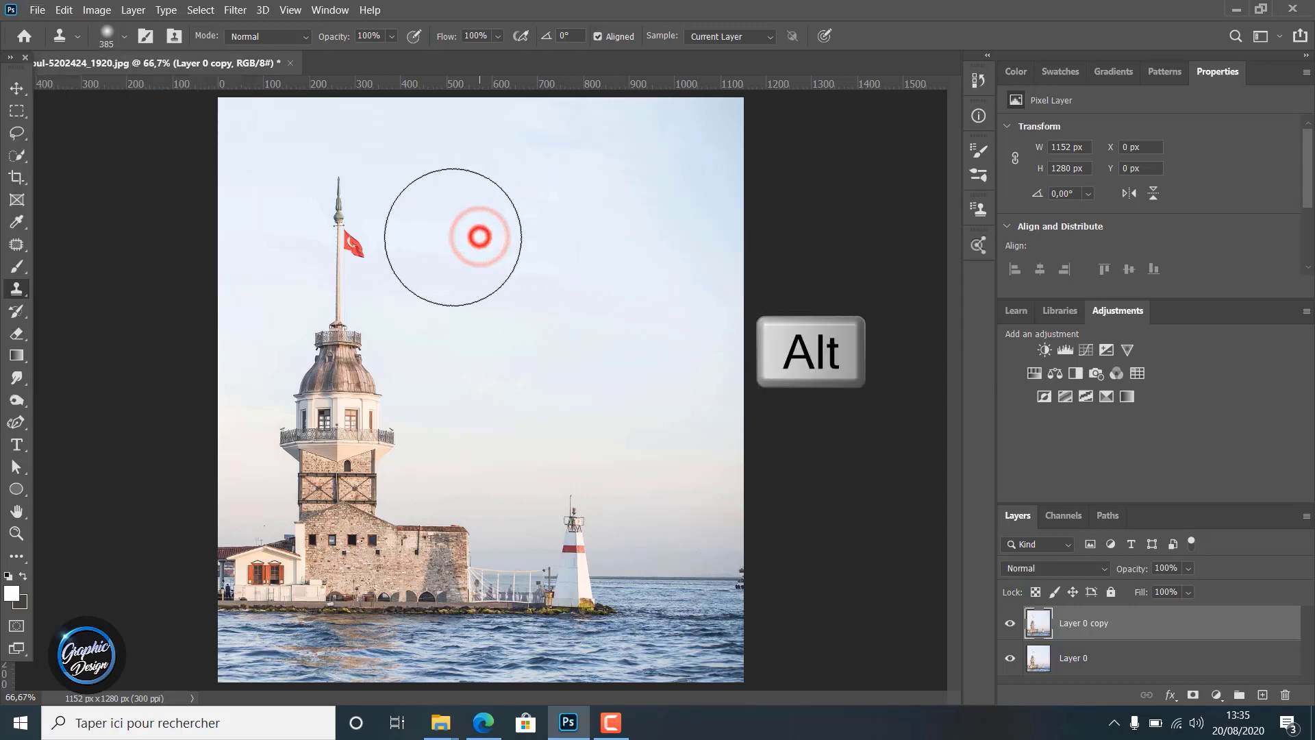
Sample clear sky beside the flagpole and clone it over the tower's spire, flag and dome
click(345, 205)
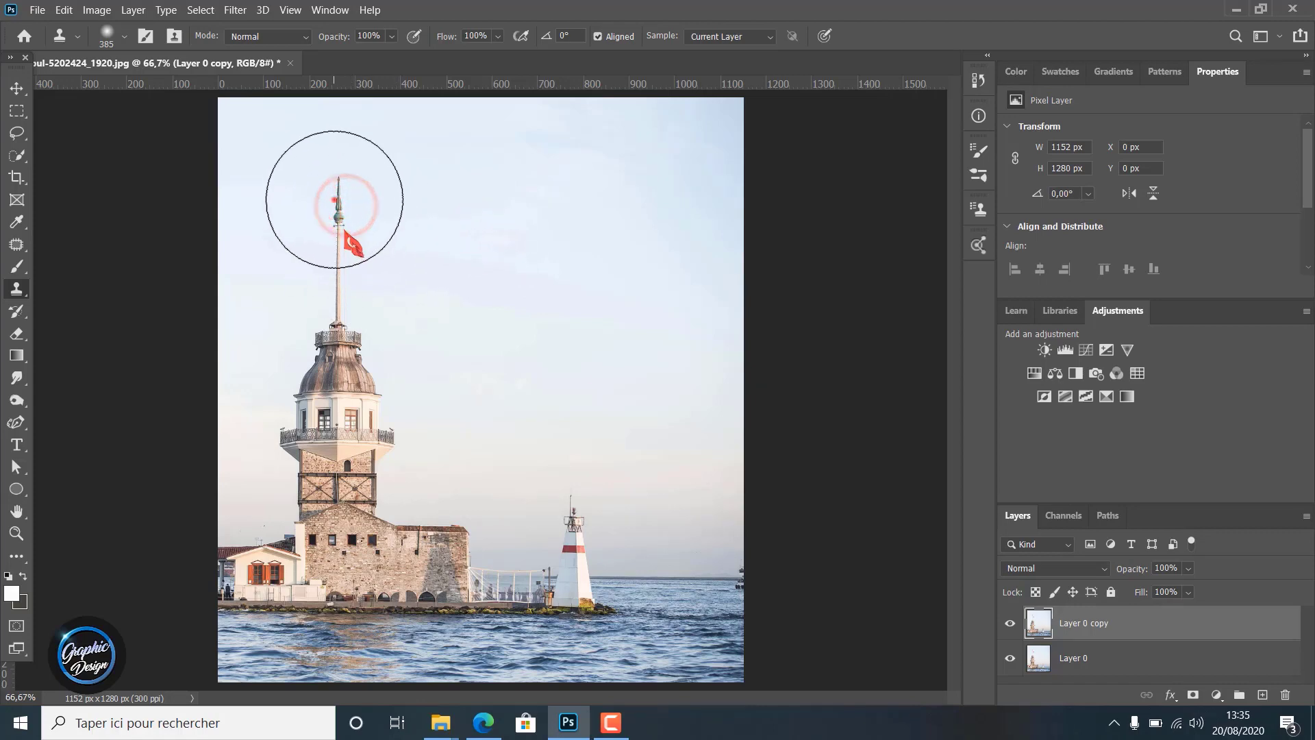
click(334, 199)
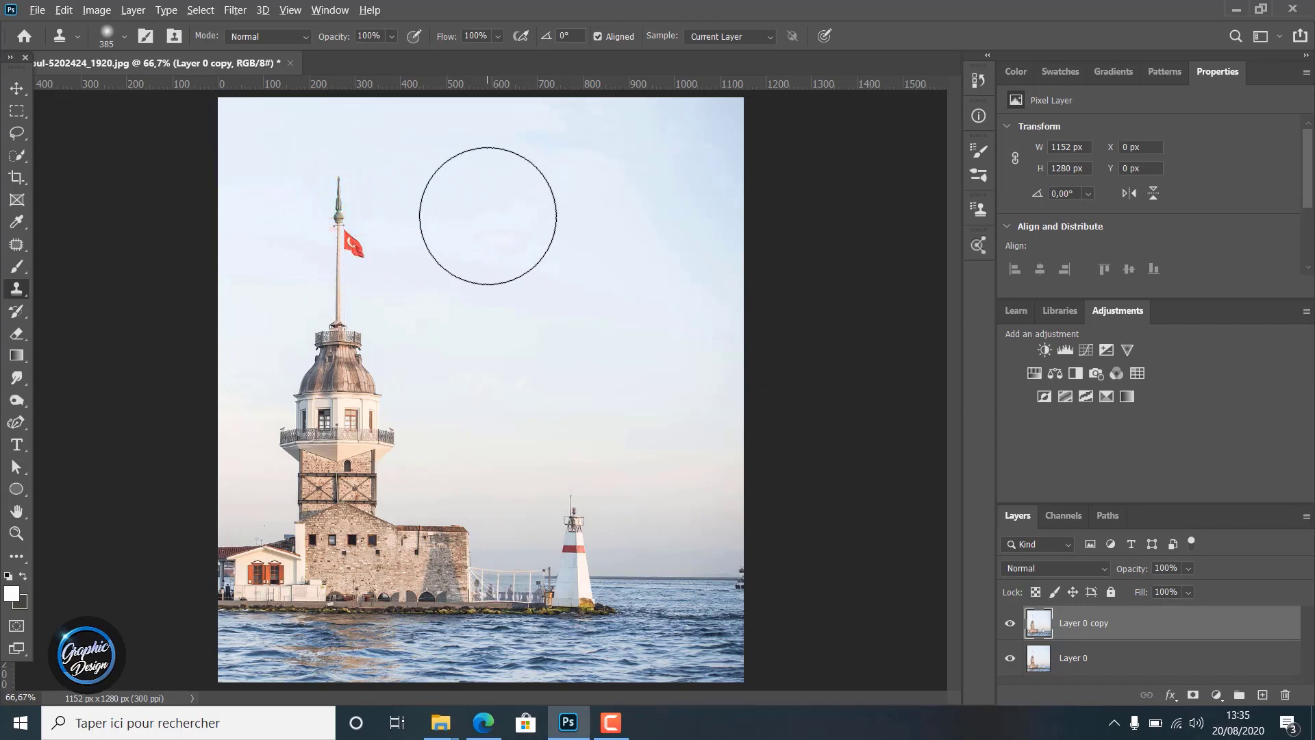
click(487, 216)
mouse_move(332, 207)
mouse_down()
mouse_move(345, 262)
mouse_move(341, 208)
mouse_move(361, 183)
mouse_move(322, 246)
mouse_move(372, 291)
mouse_move(341, 274)
mouse_move(345, 333)
mouse_move(363, 340)
mouse_move(339, 317)
mouse_move(336, 307)
mouse_move(365, 359)
mouse_move(359, 321)
mouse_move(325, 281)
mouse_move(306, 309)
mouse_move(386, 330)
mouse_move(436, 314)
mouse_move(386, 252)
mouse_move(338, 264)
mouse_move(366, 298)
mouse_up()
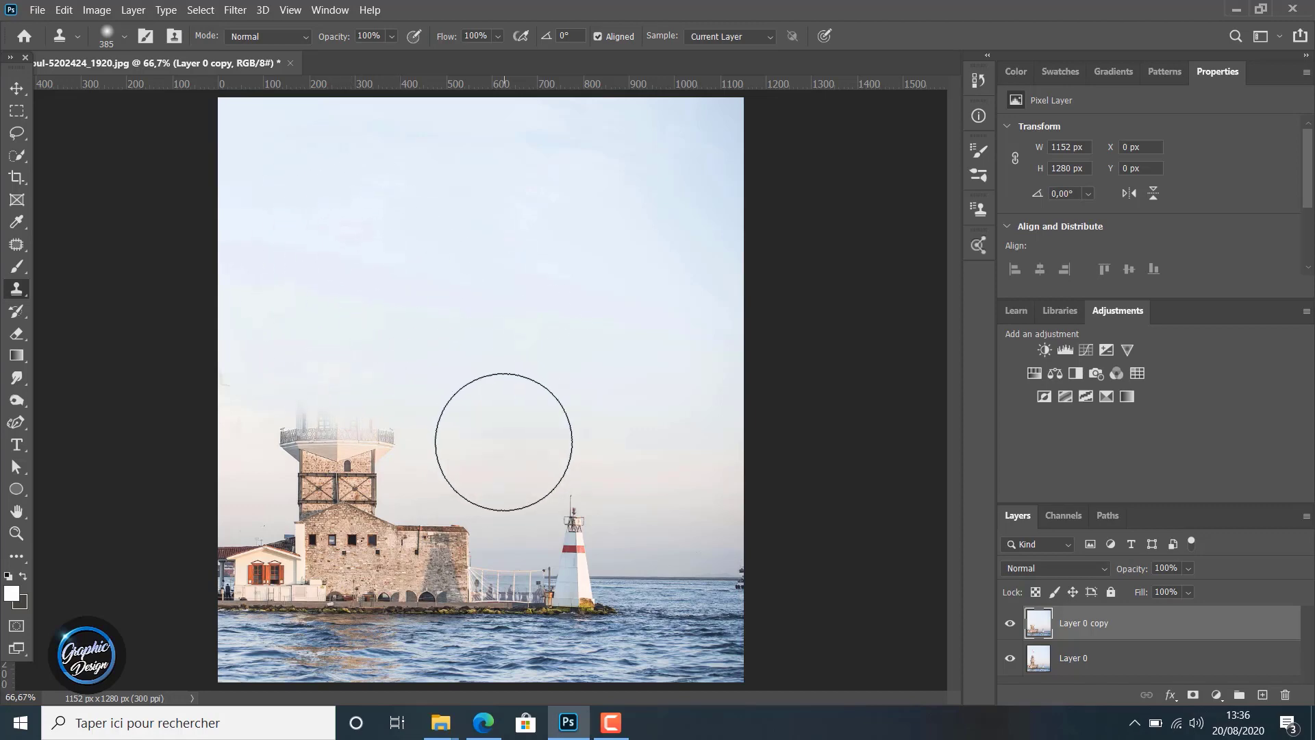
Sample sky between the tower and the lighthouse and clone it over the tower's upper windows and balcony
key(alt)
alt+click(504, 441)
drag(381, 426, 314, 419)
click(314, 419)
alt+click(444, 321)
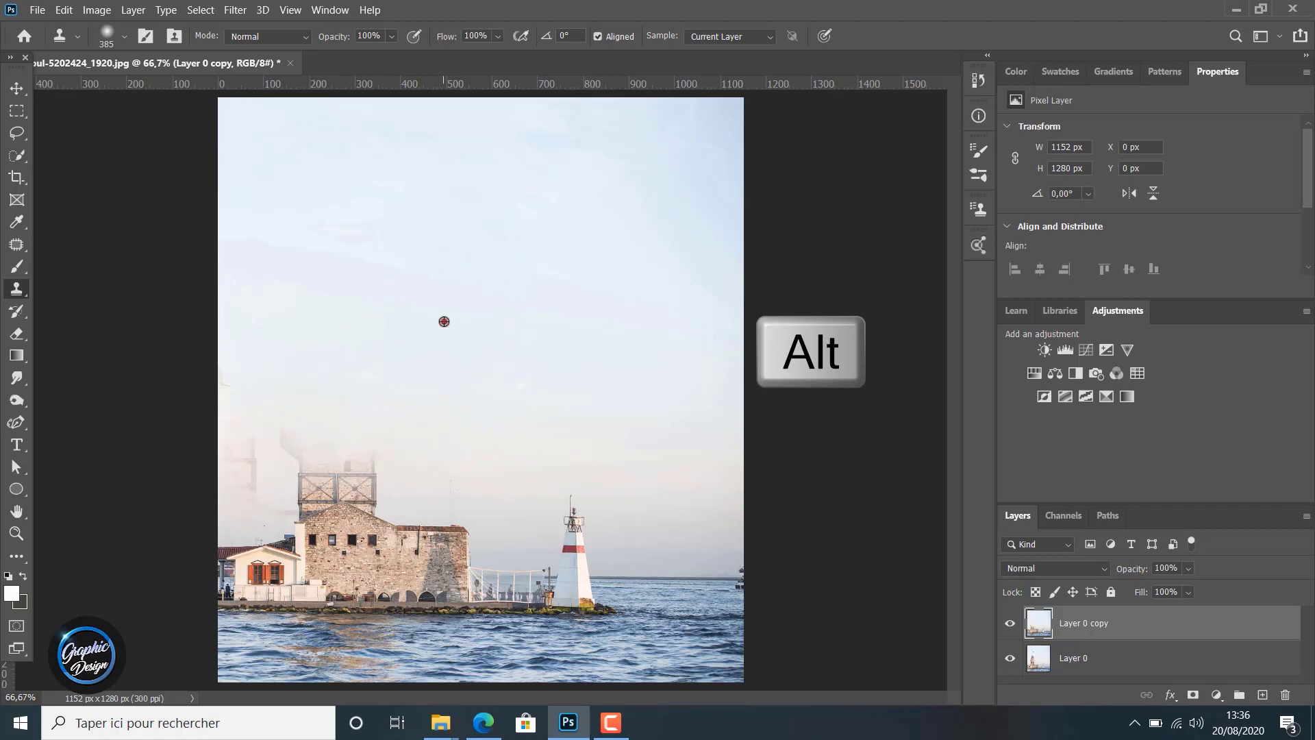
click(376, 411)
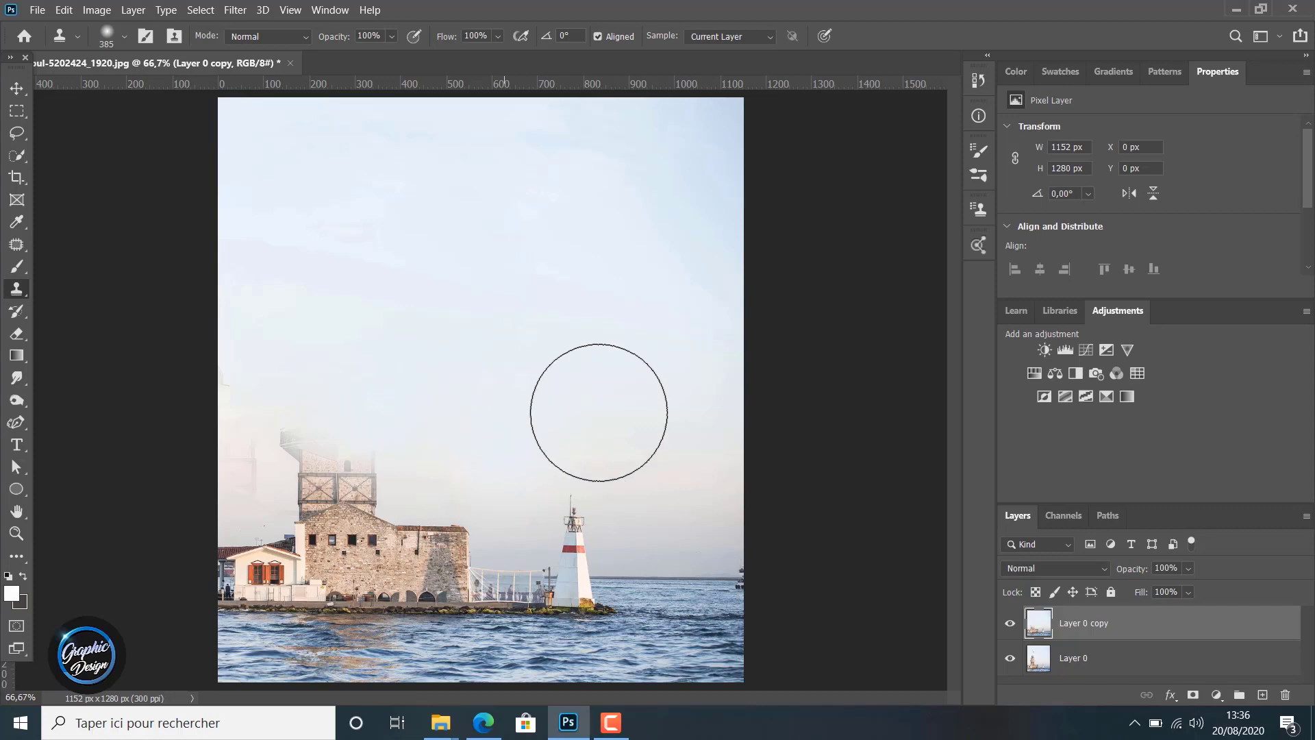
Sample the sky beyond the lighthouse and clone it over the tower's brick and framework section
alt+click(663, 474)
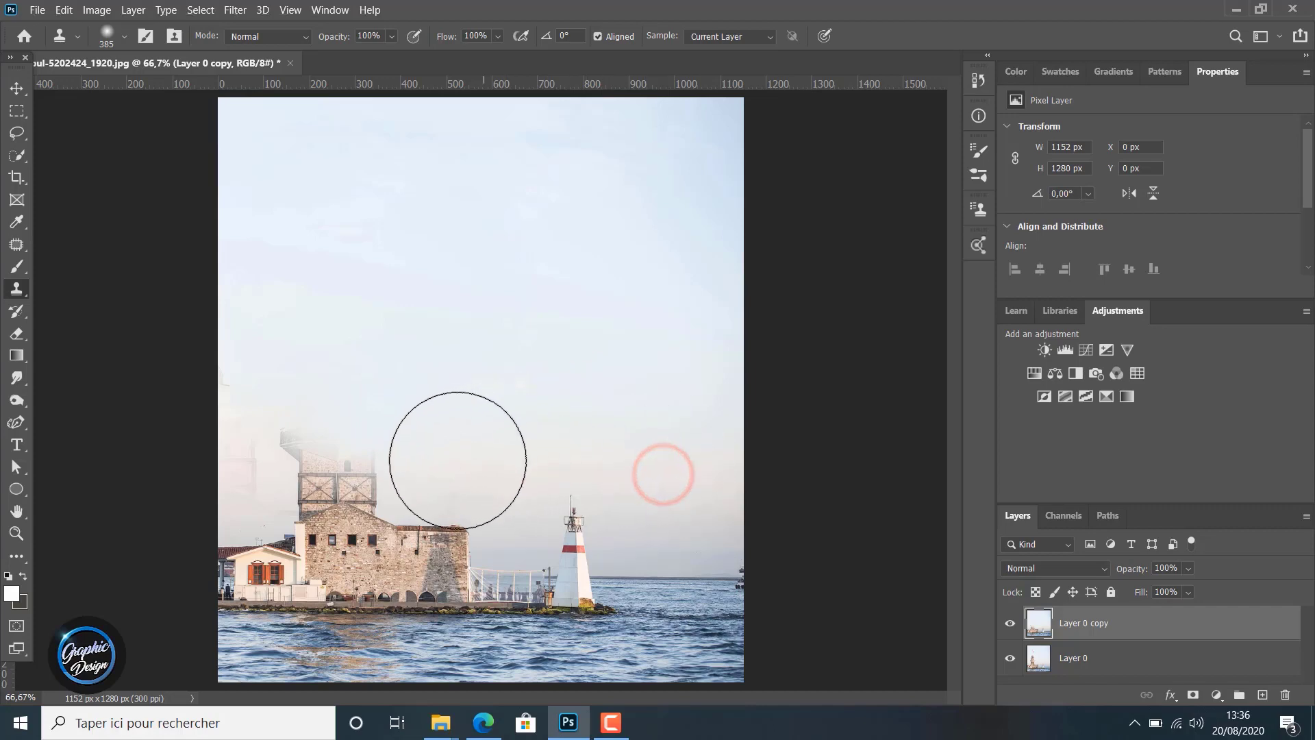
click(374, 447)
click(344, 440)
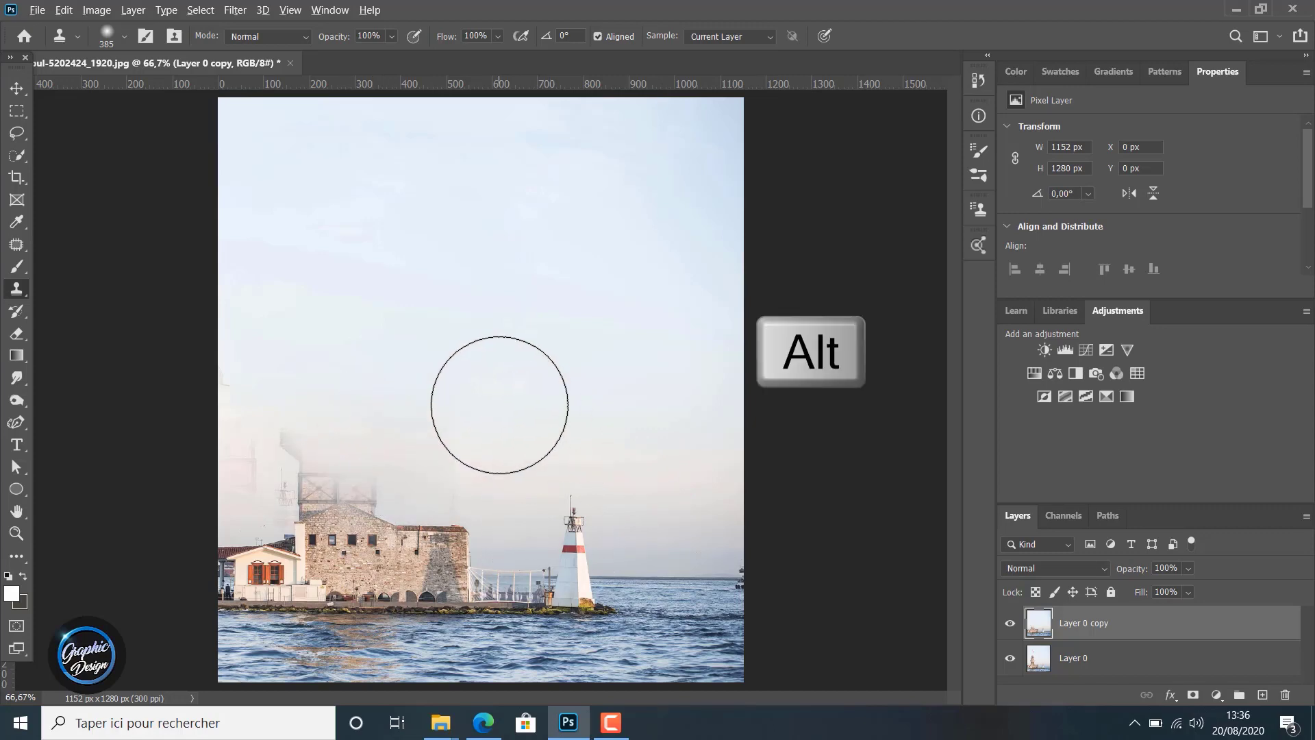
Clone mid-height sky across the ghosted smudges above the fort, working toward the photo's left edge
alt+click(498, 404)
alt+click(445, 412)
alt+click(398, 408)
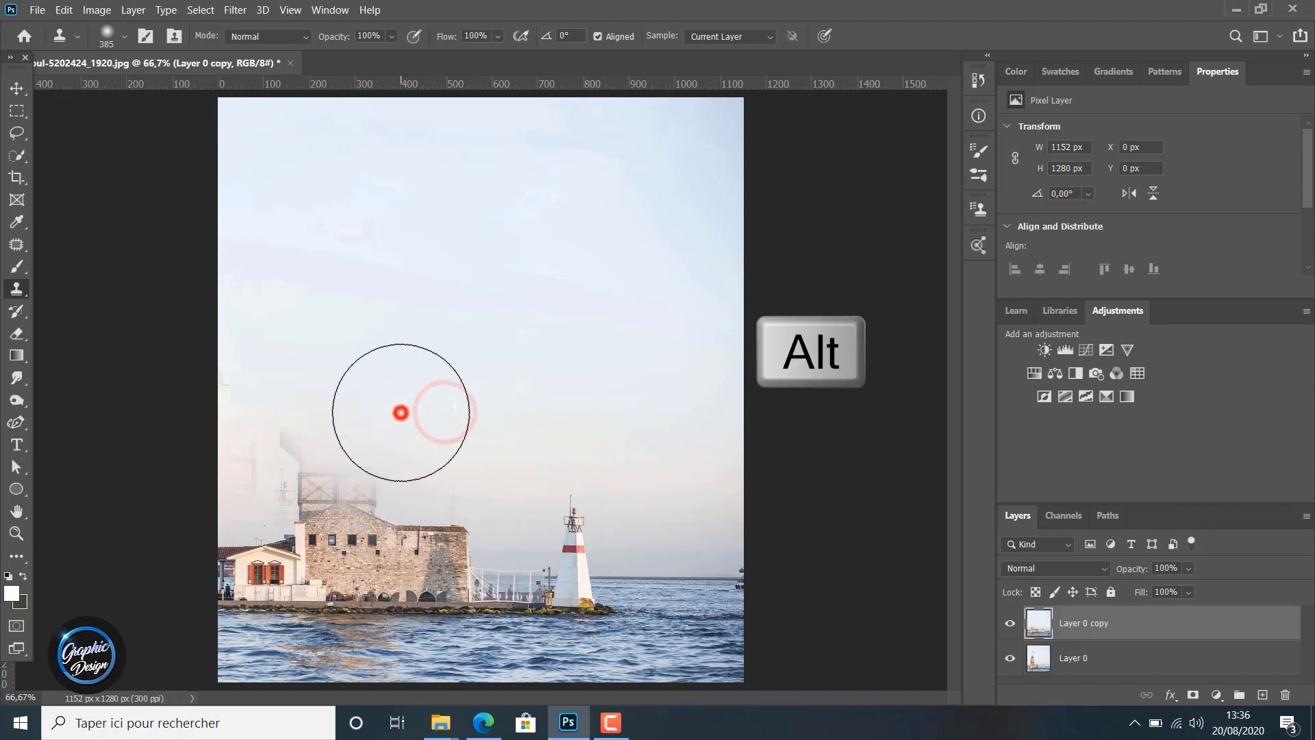
alt+click(341, 407)
click(323, 382)
click(303, 389)
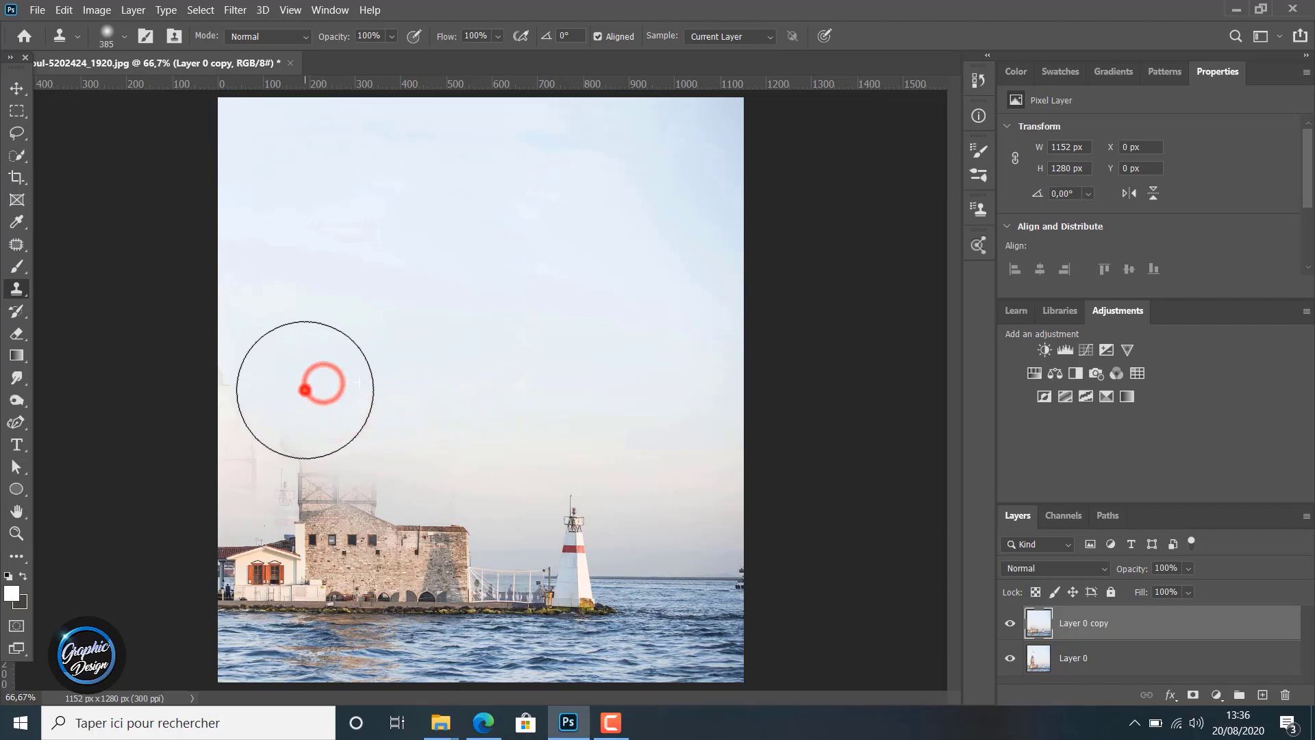
click(293, 390)
click(284, 387)
click(265, 383)
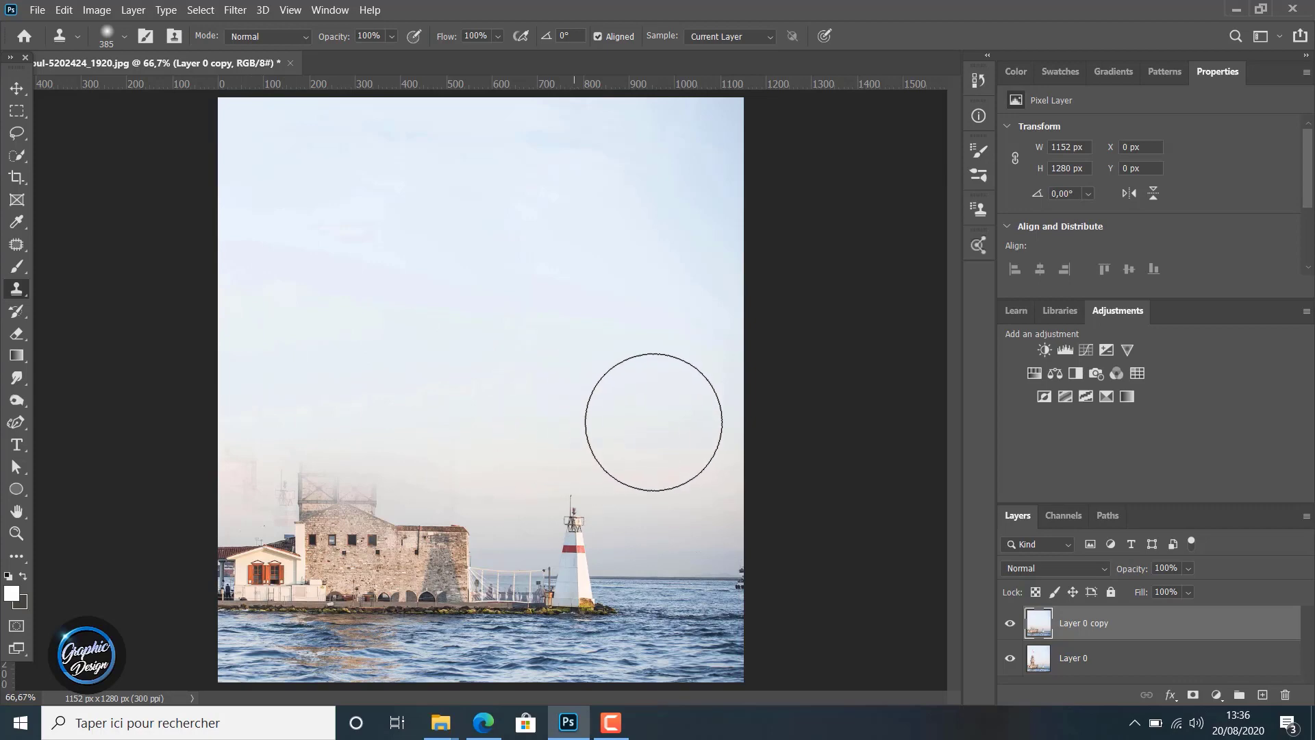
Resample the lower sky beyond the lighthouse and clone it over the tower's remaining framework and the haze beside it
alt+click(660, 452)
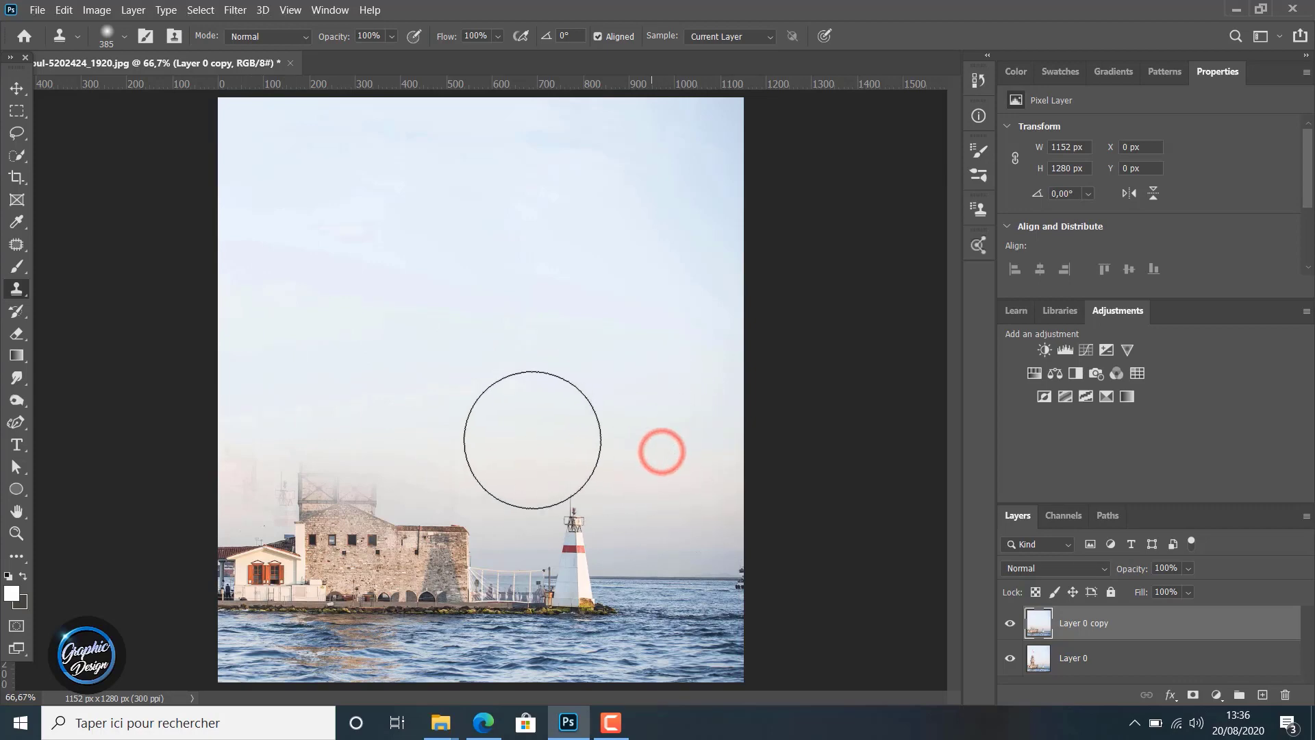
click(499, 440)
click(414, 441)
click(346, 435)
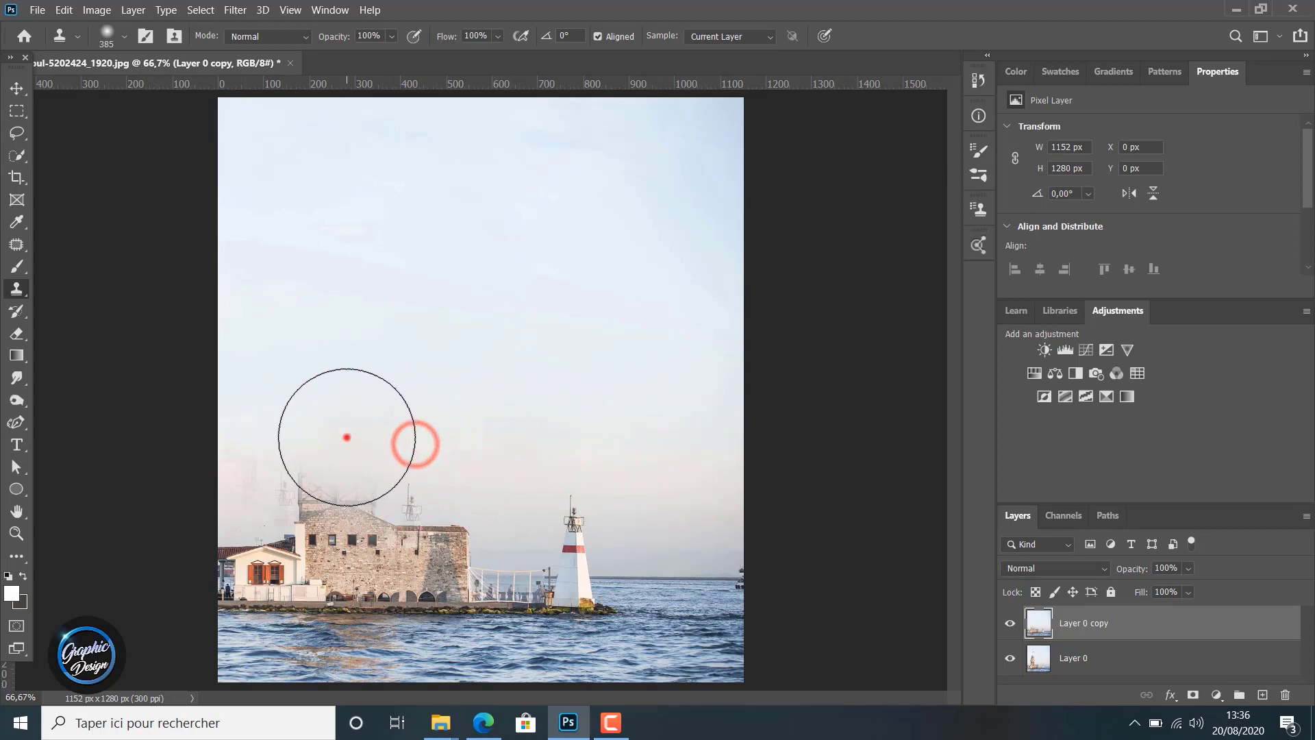
click(317, 439)
click(275, 440)
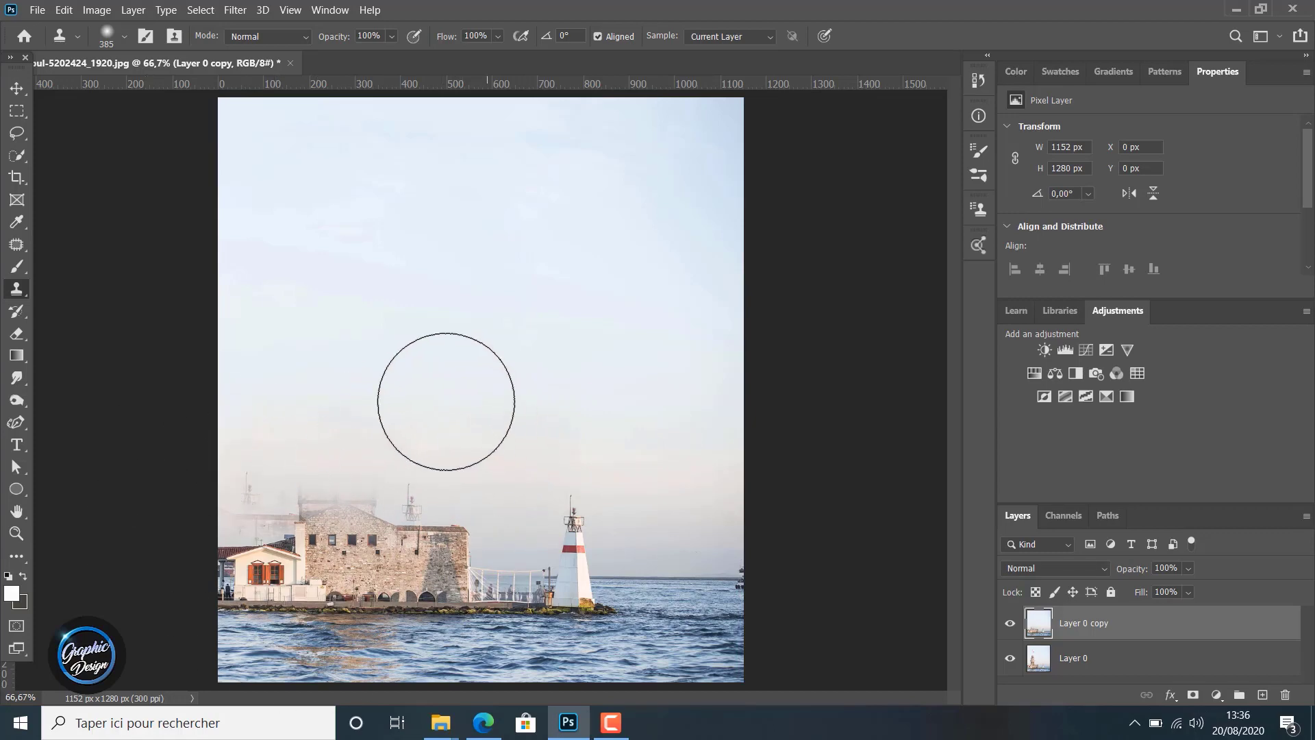
Clone sky from near the lighthouse over the stray antenna shapes, tower remnants and the stone building's roofline
click(499, 434)
click(438, 459)
click(396, 459)
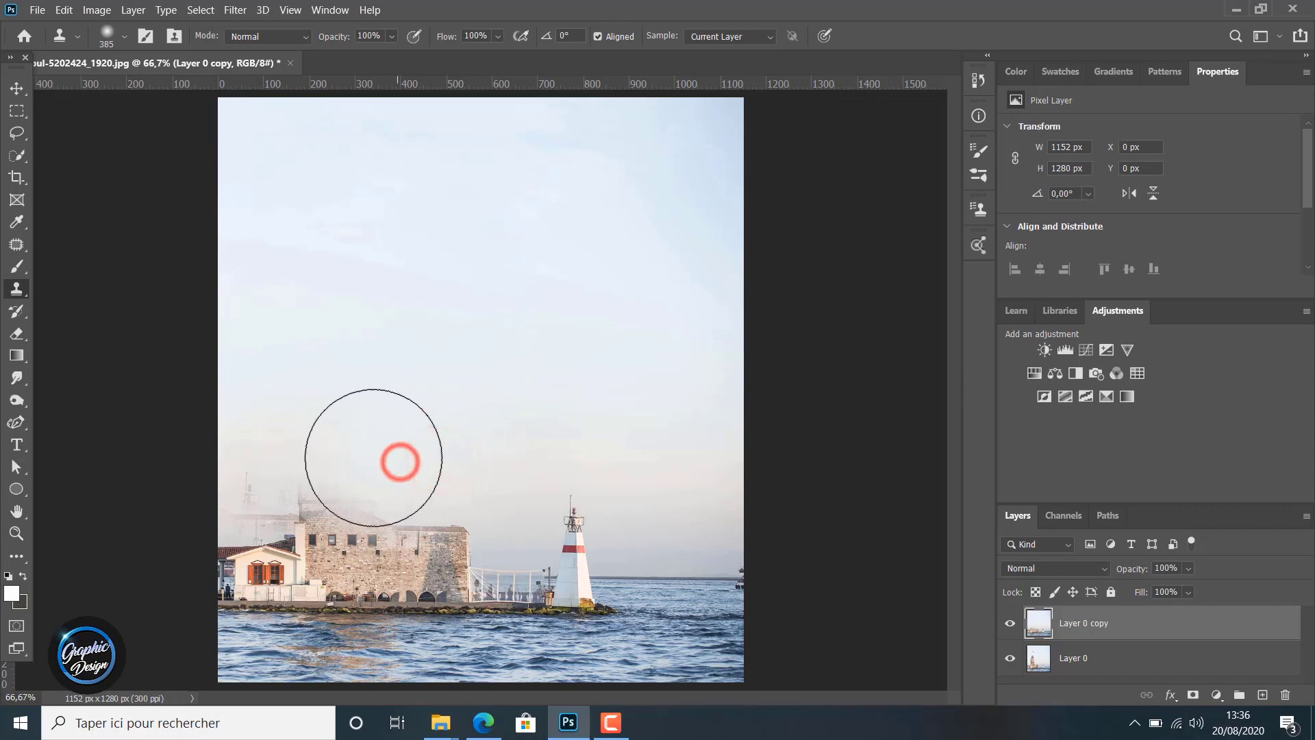
click(359, 456)
click(322, 457)
click(302, 455)
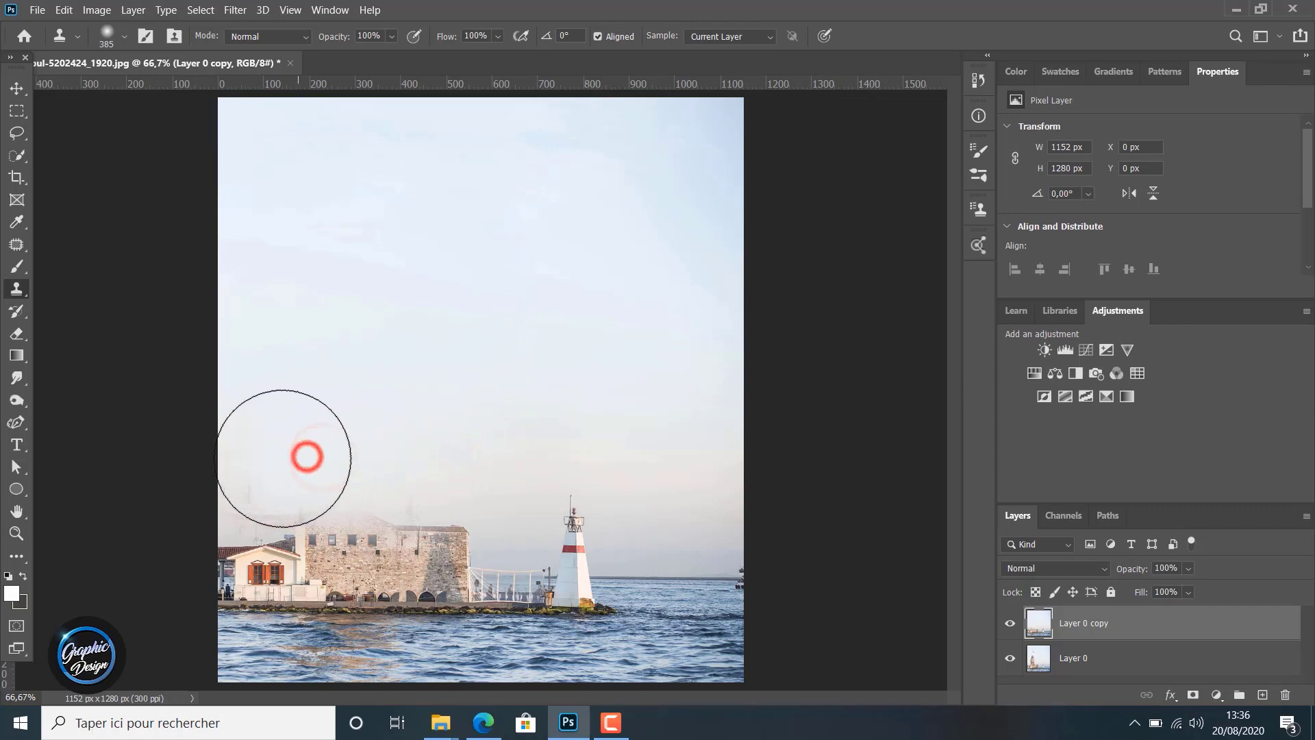
click(279, 458)
click(269, 461)
click(323, 470)
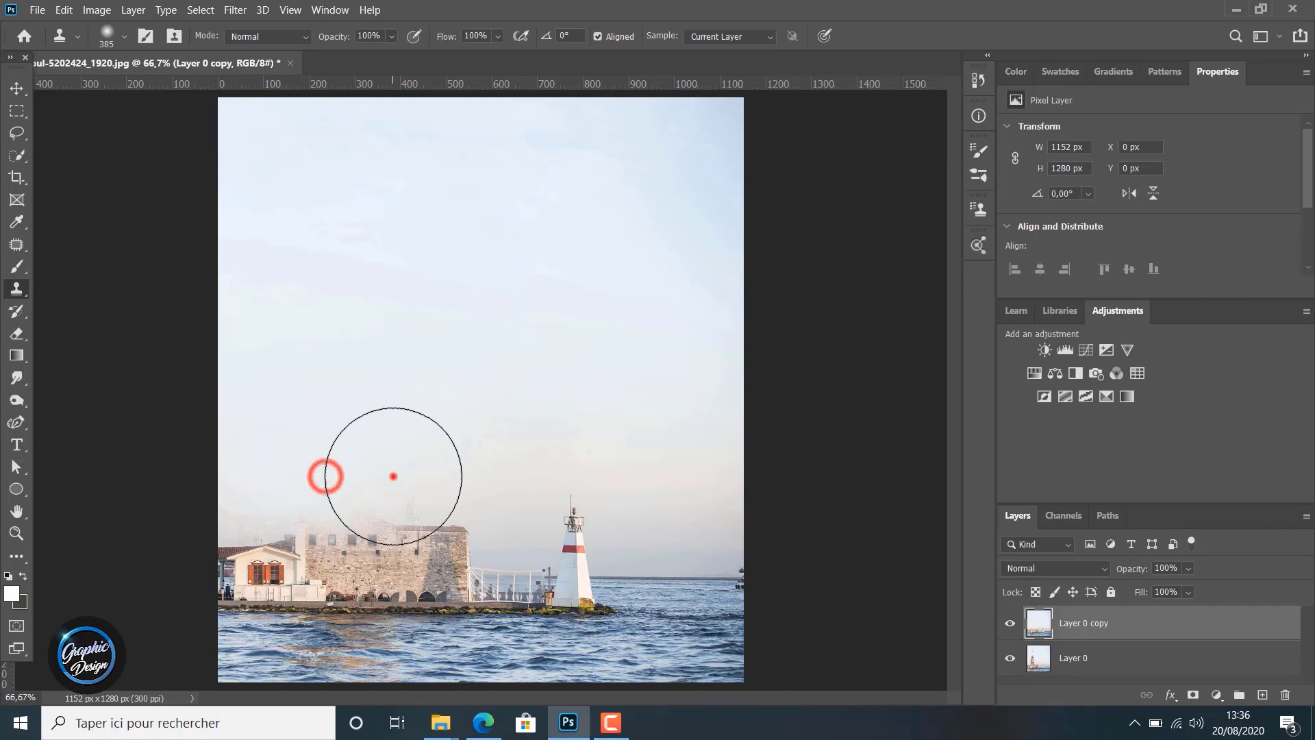
click(391, 470)
click(417, 472)
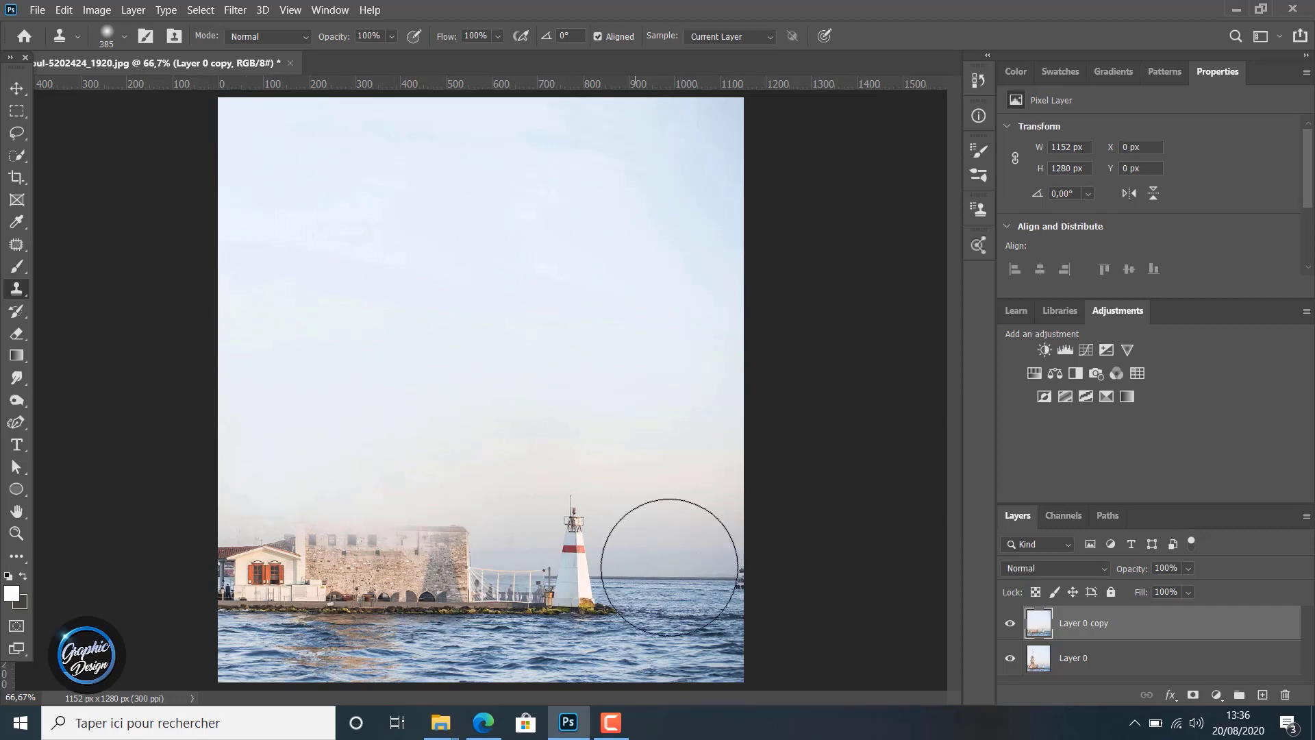
Reduce the Clone Stamp brush size to 259 px and undo the trial stamp on the water
click(123, 32)
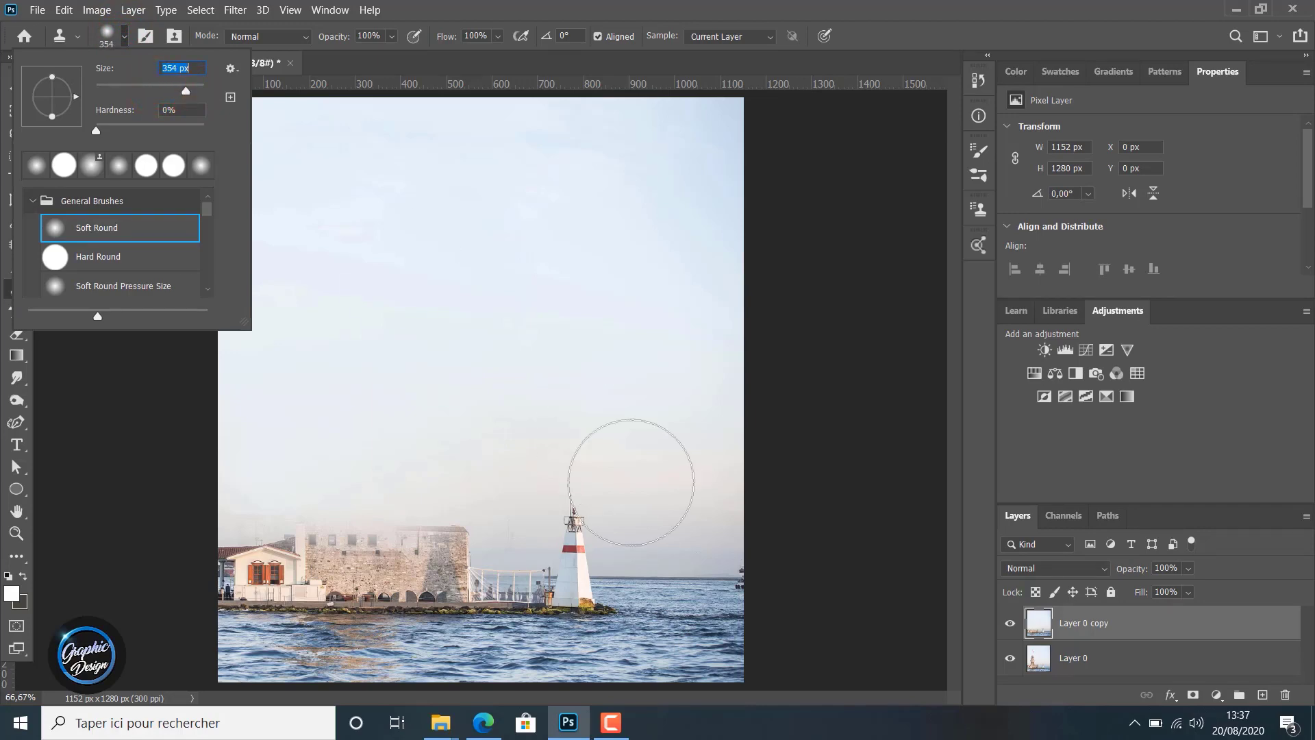
click(679, 613)
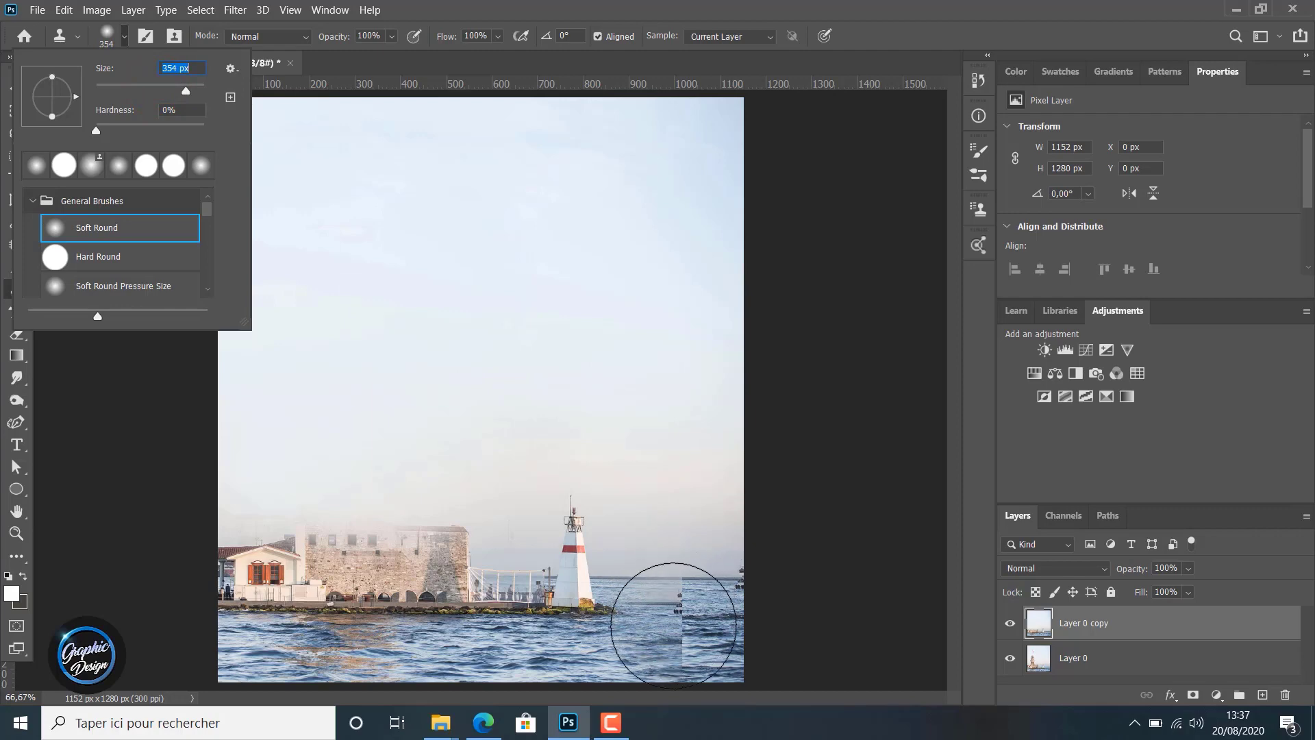
key(ctrl+z)
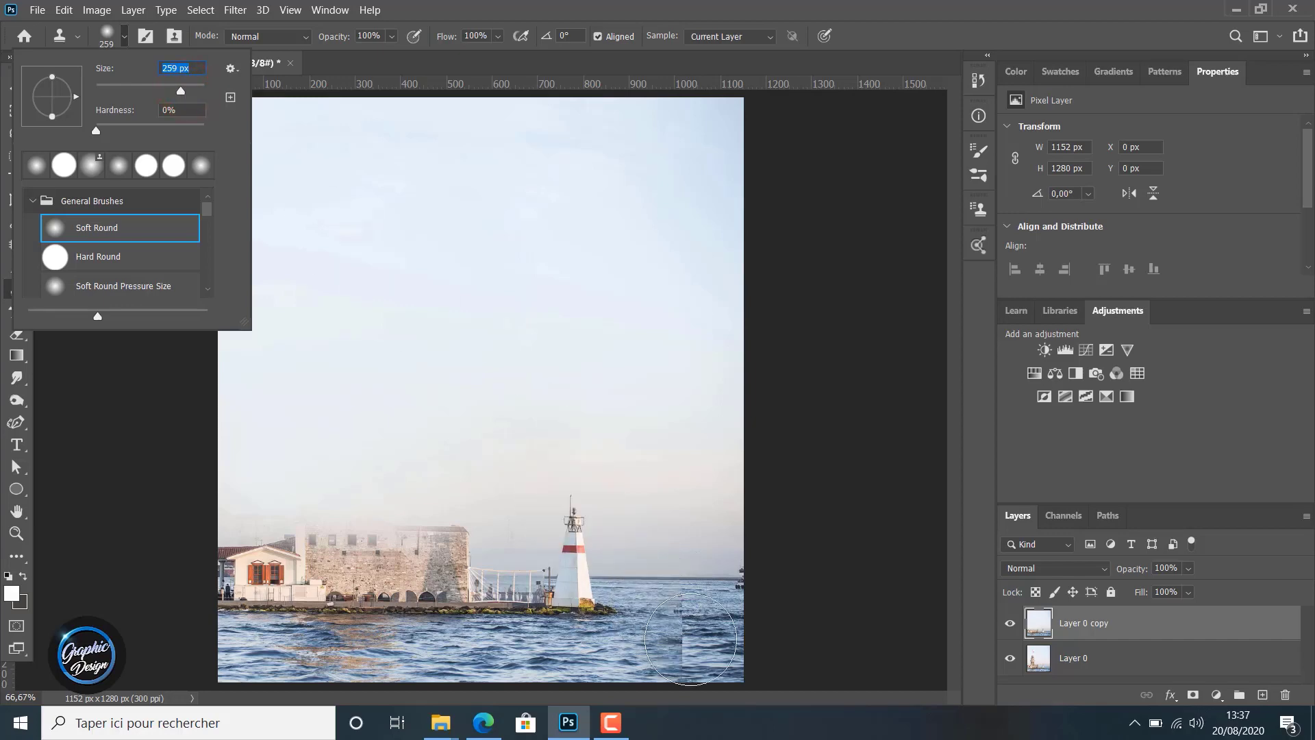
Sample open sea and clone it over the lighthouse base and fenced jetty, undoing the last stroke at the stone building
alt+click(679, 624)
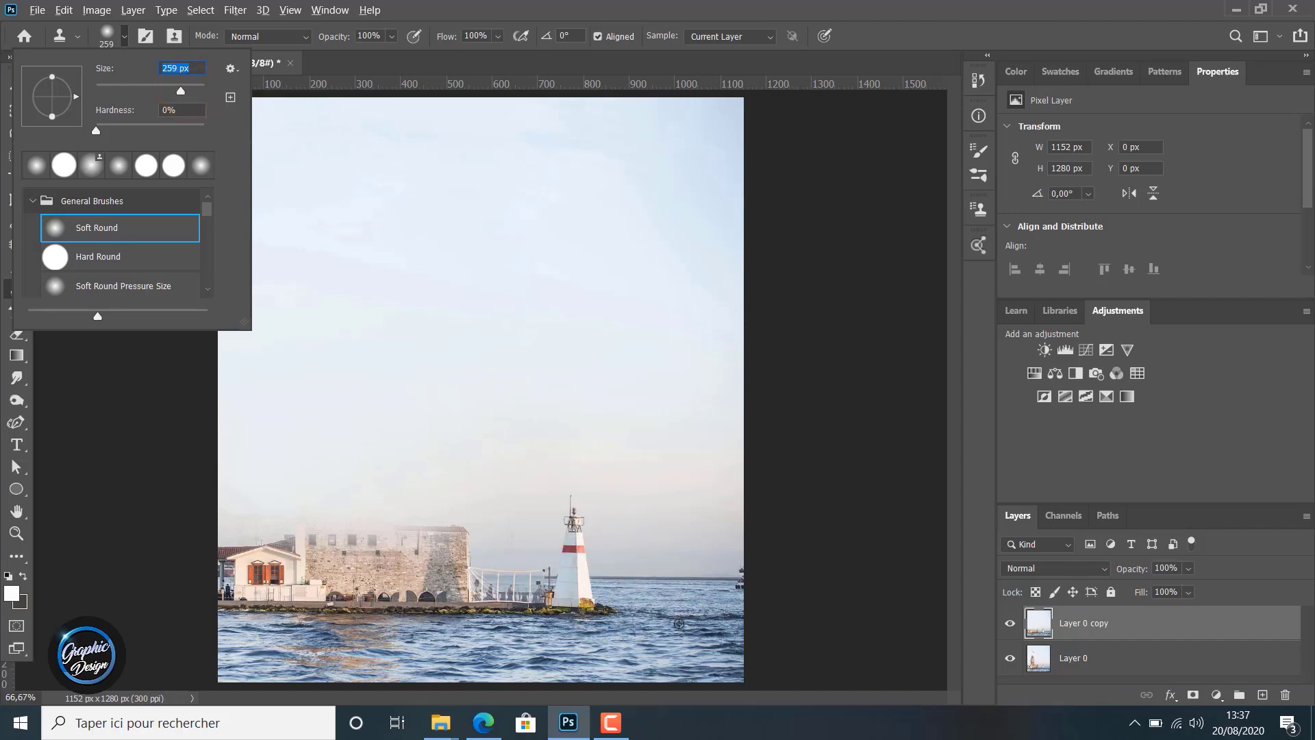
alt+click(678, 623)
click(598, 615)
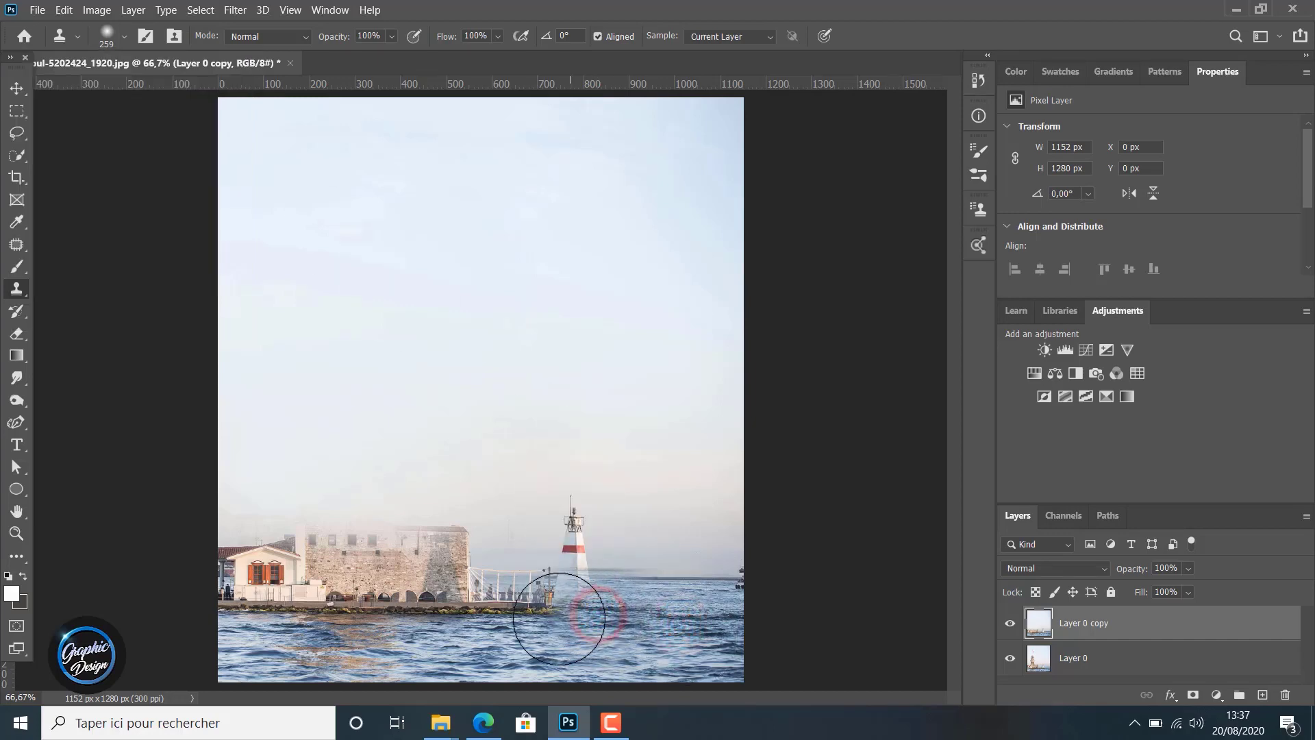
click(531, 623)
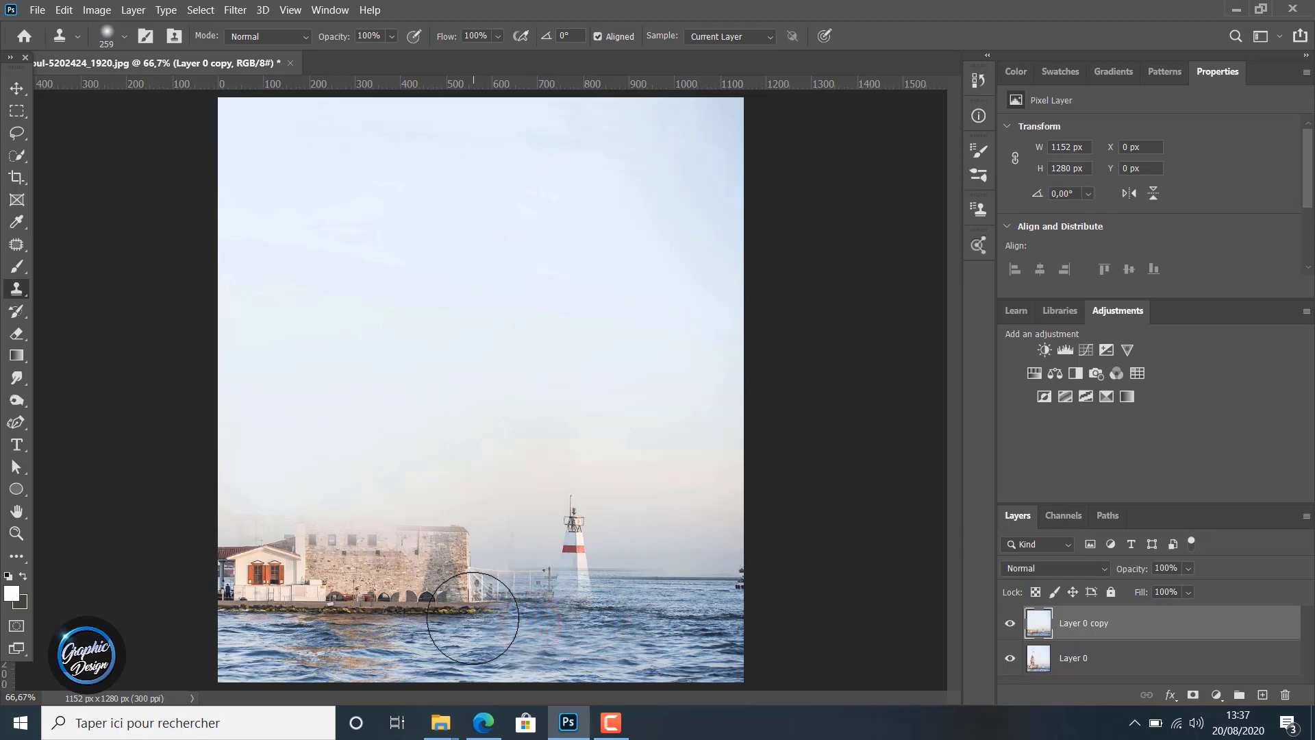
drag(471, 620, 433, 605)
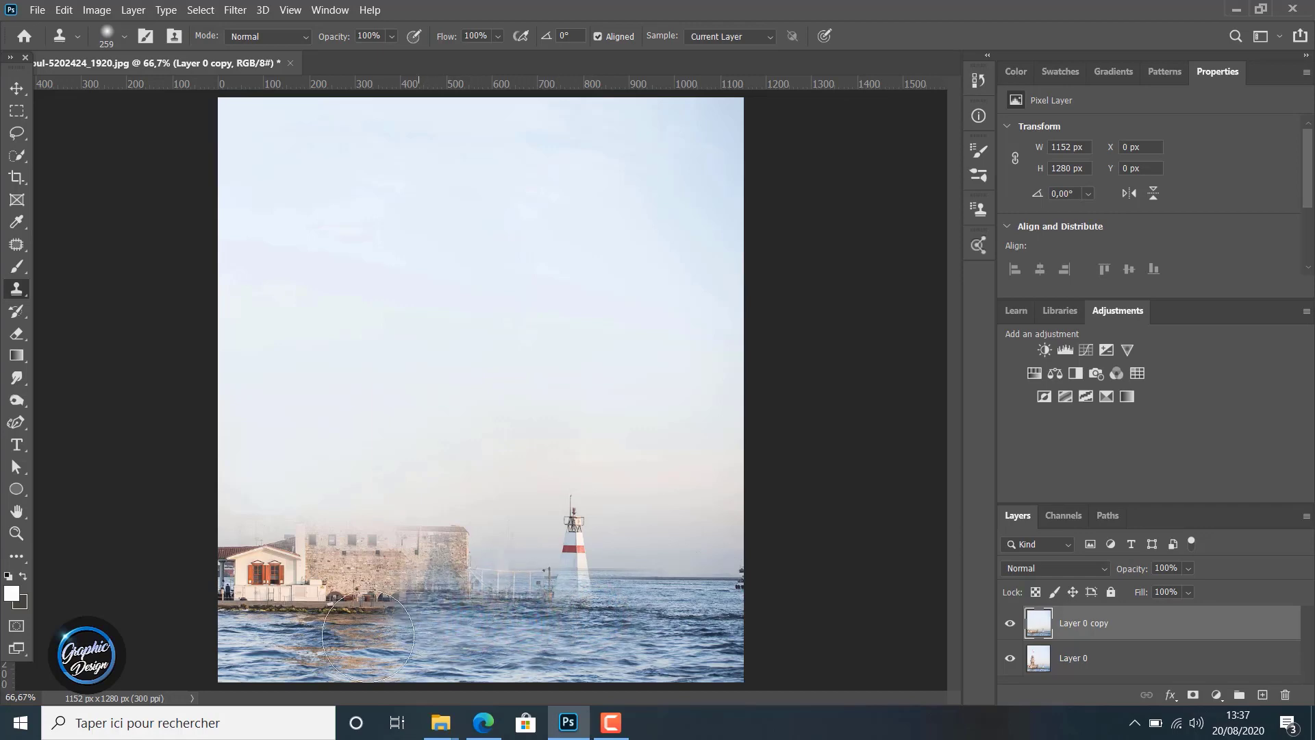
key(ctrl+z)
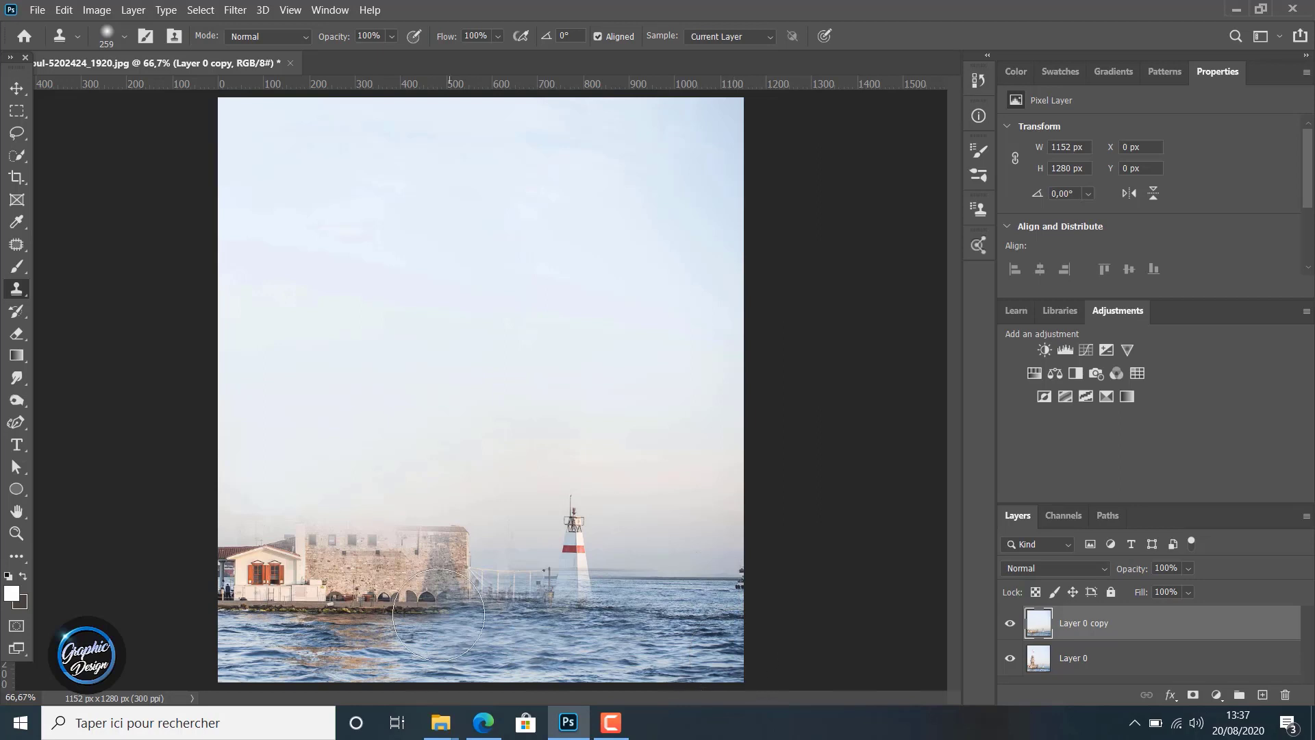
Clone open sea over the waterline and quay along the base of the stone building and the small house
click(439, 614)
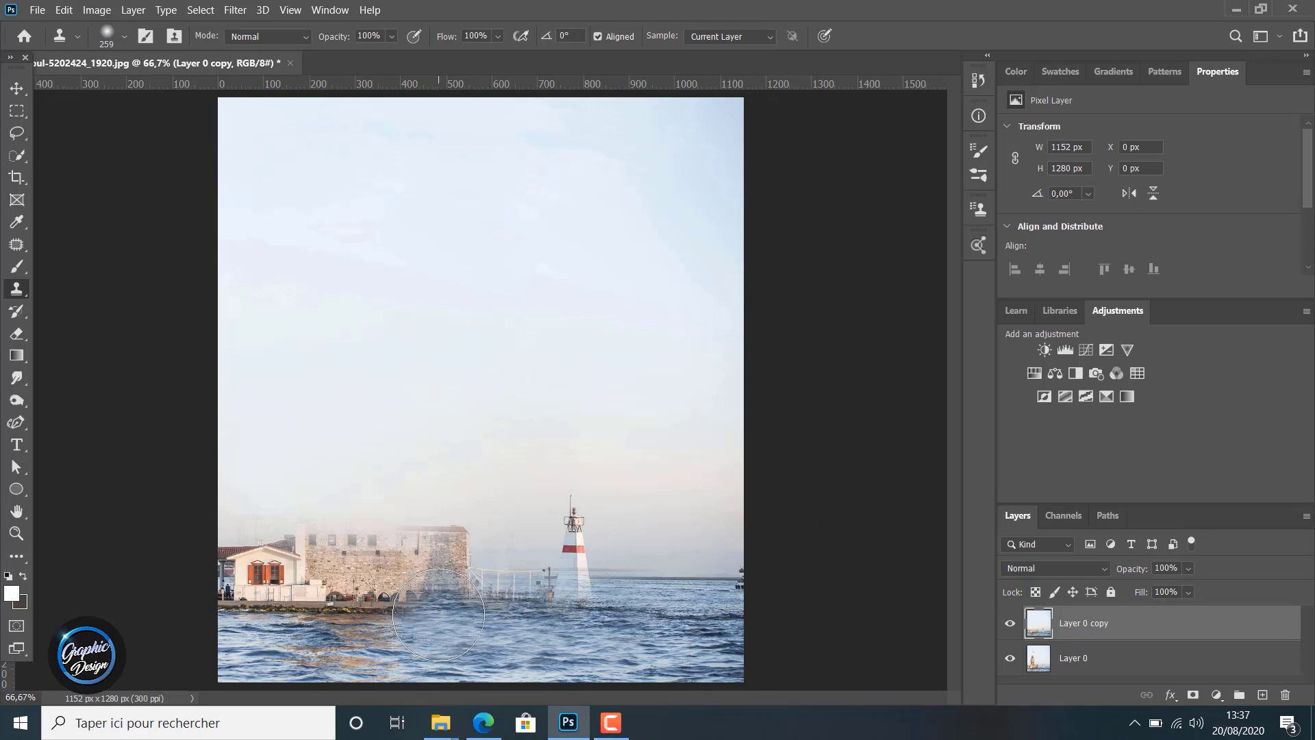
click(382, 624)
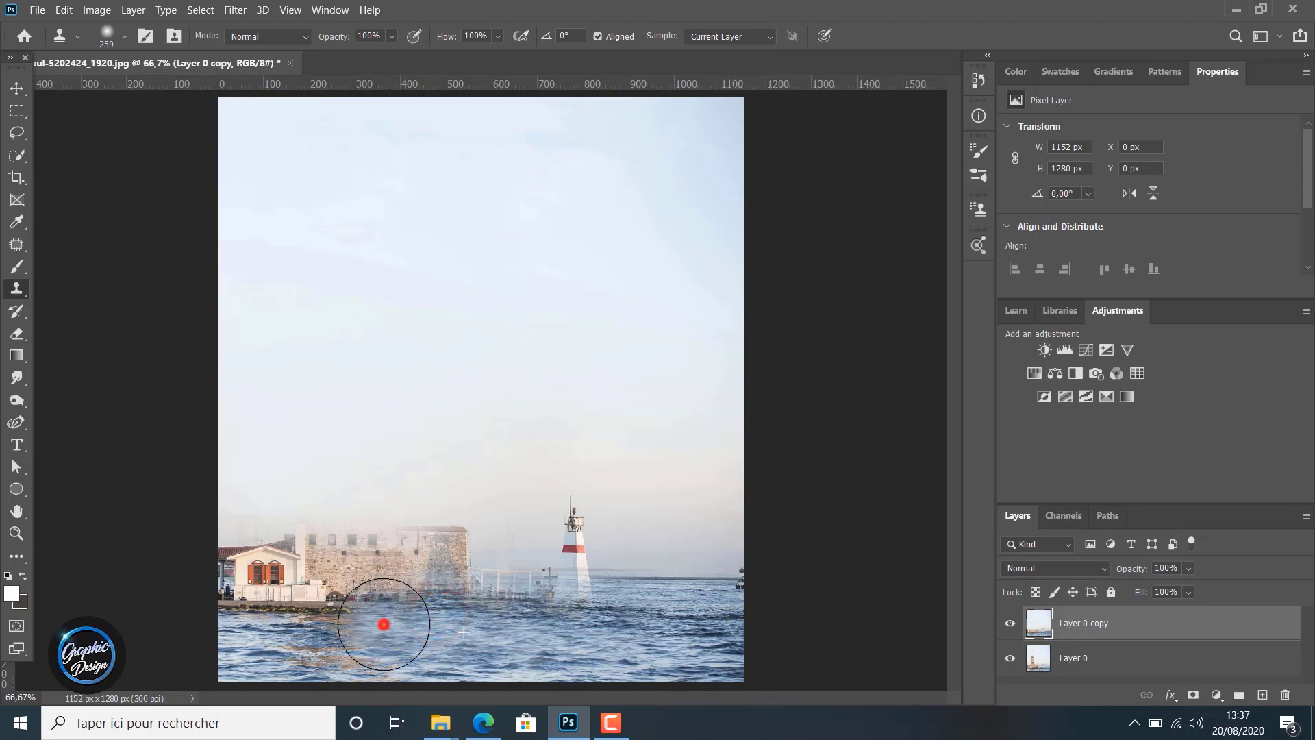
click(332, 620)
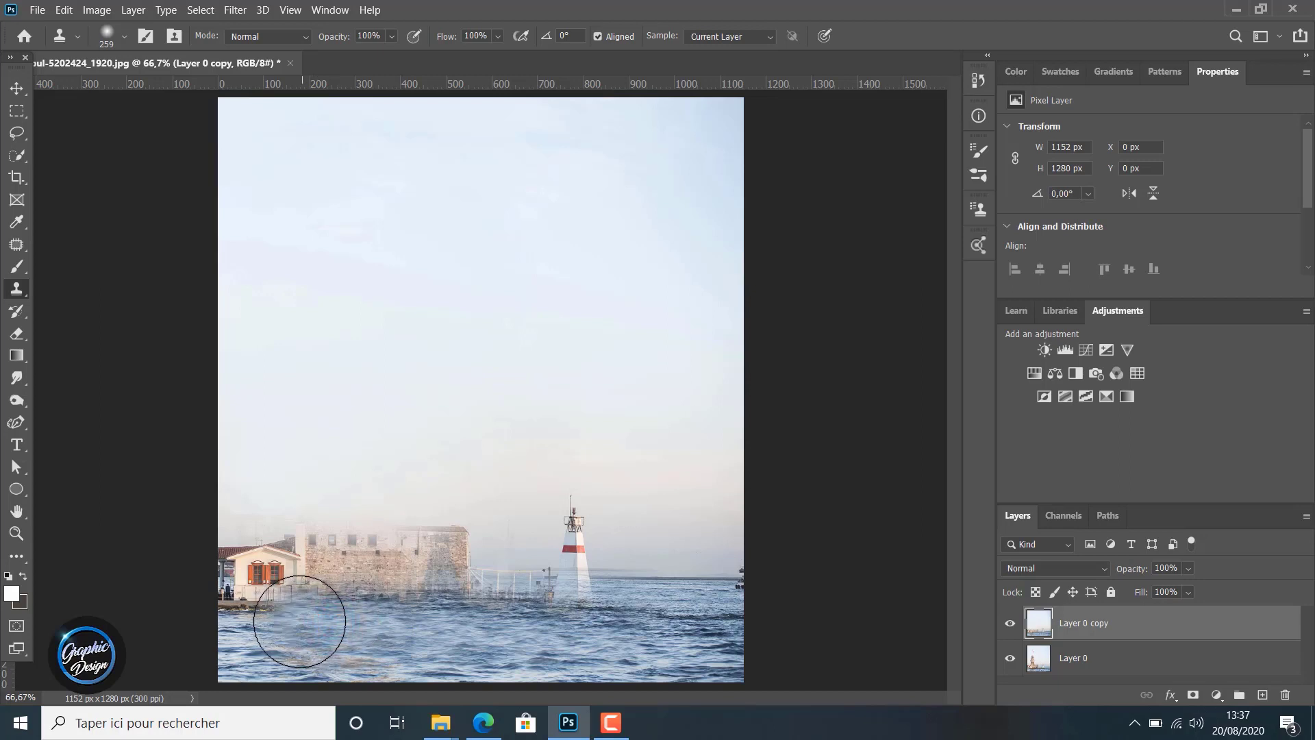
click(299, 622)
click(271, 619)
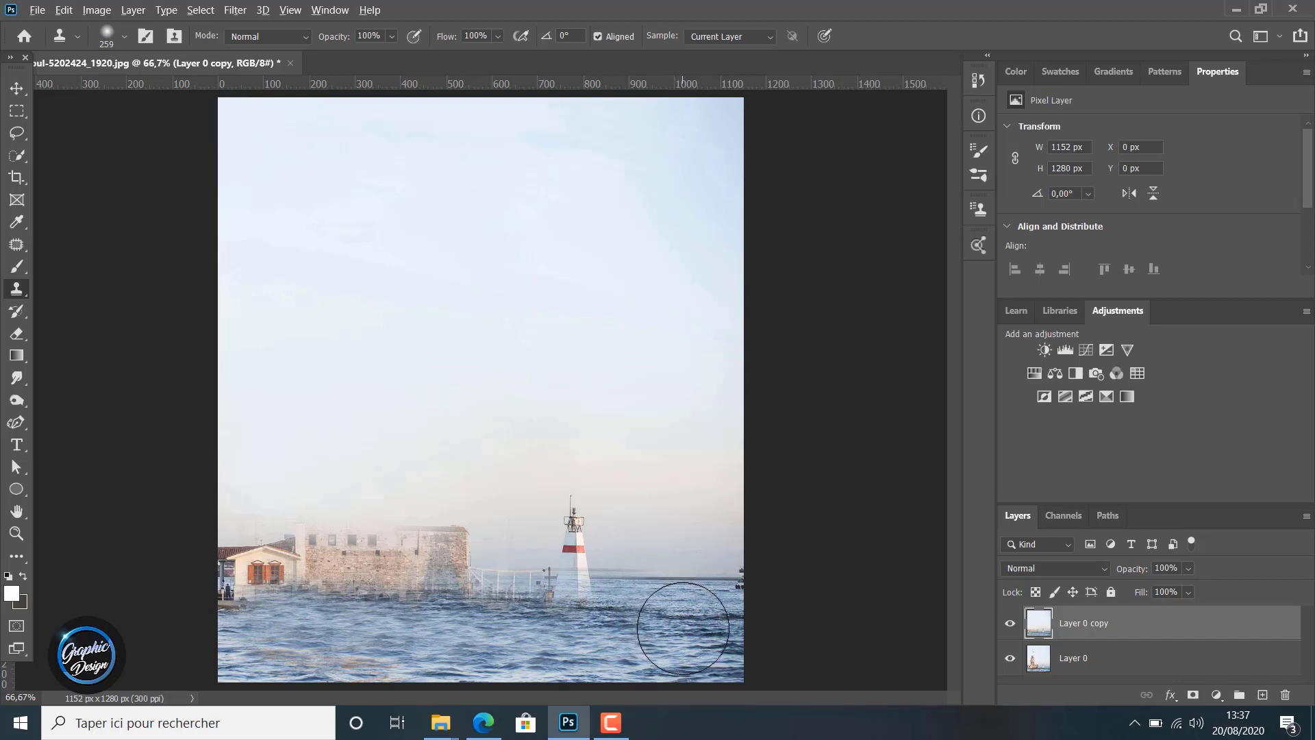
Sample the horizon beyond the lighthouse and clone it over the lighthouse's body and the fenced jetty
click(671, 582)
alt+click(671, 581)
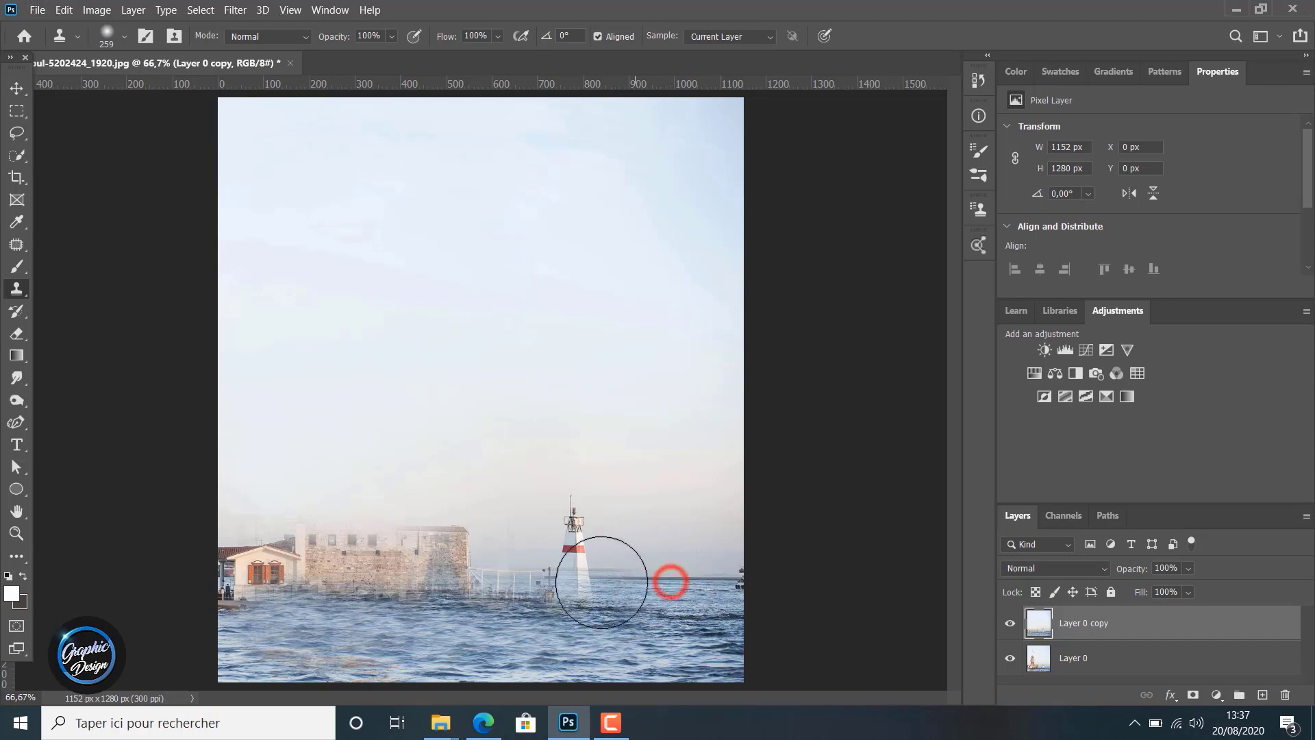
click(537, 583)
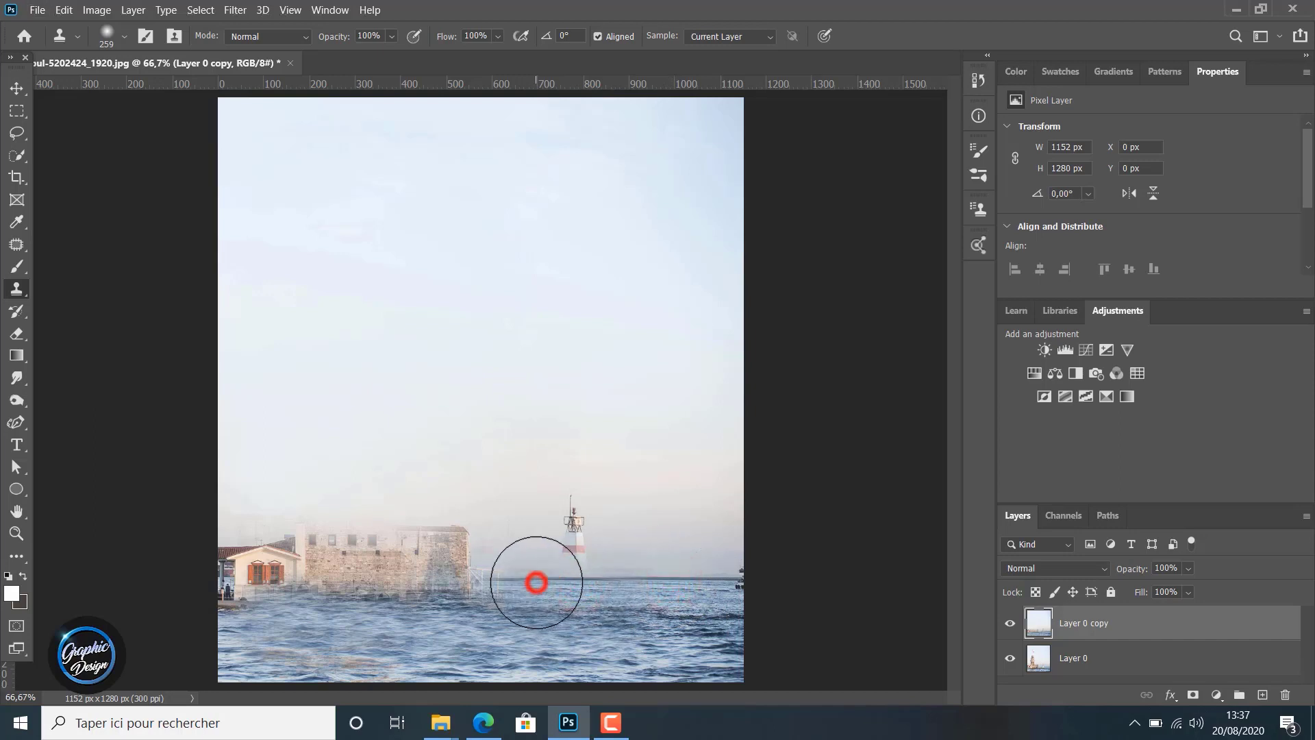
click(571, 573)
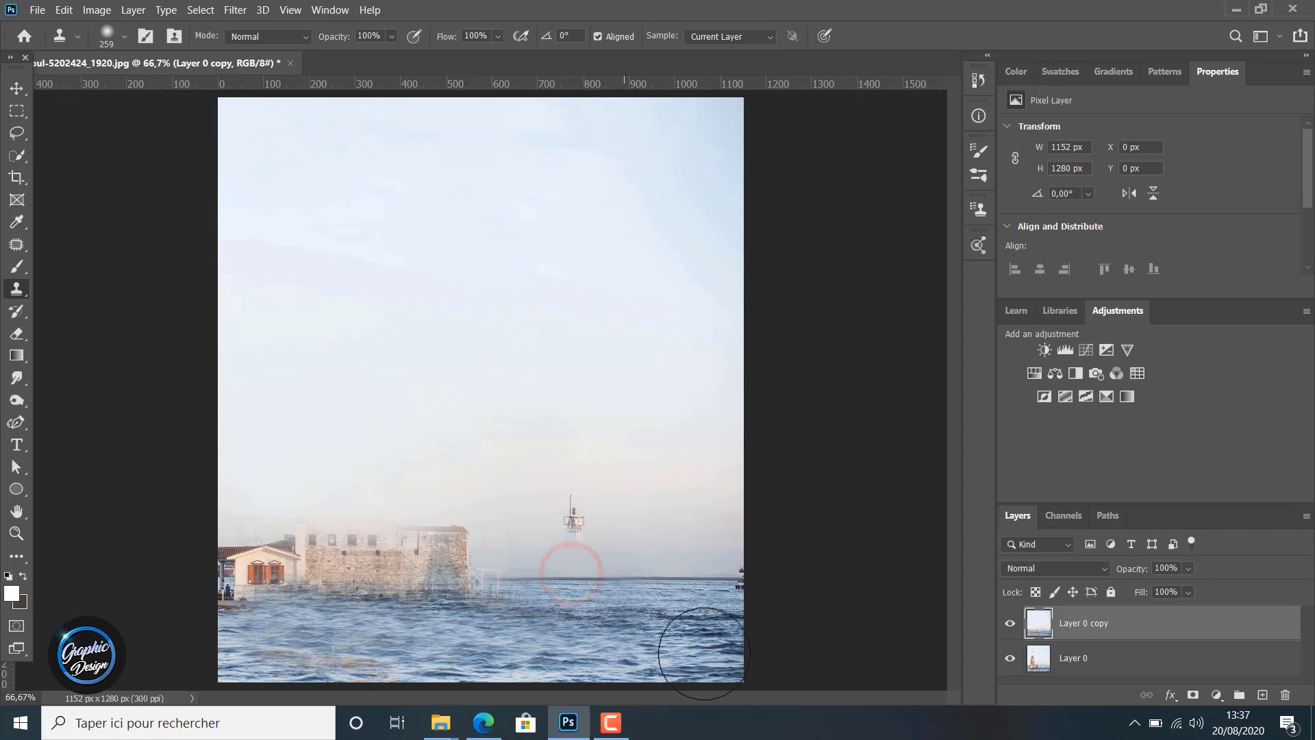
click(492, 603)
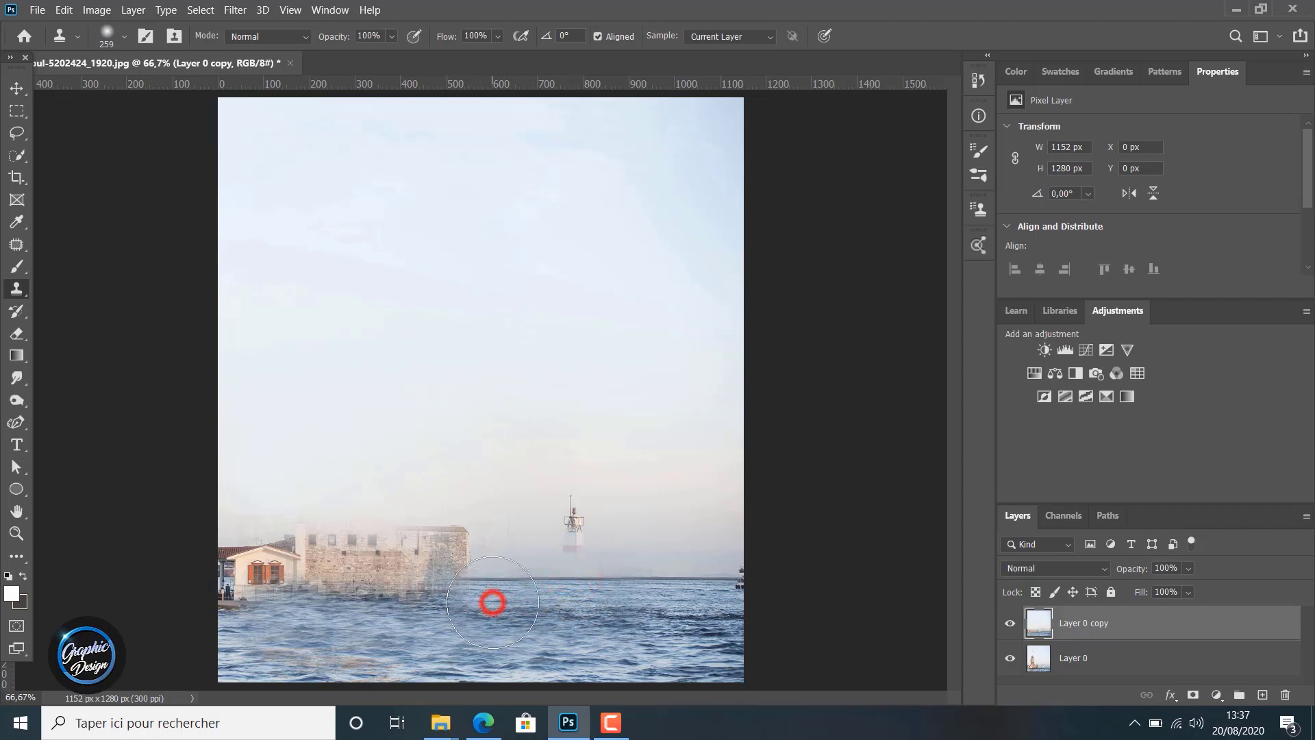
click(484, 589)
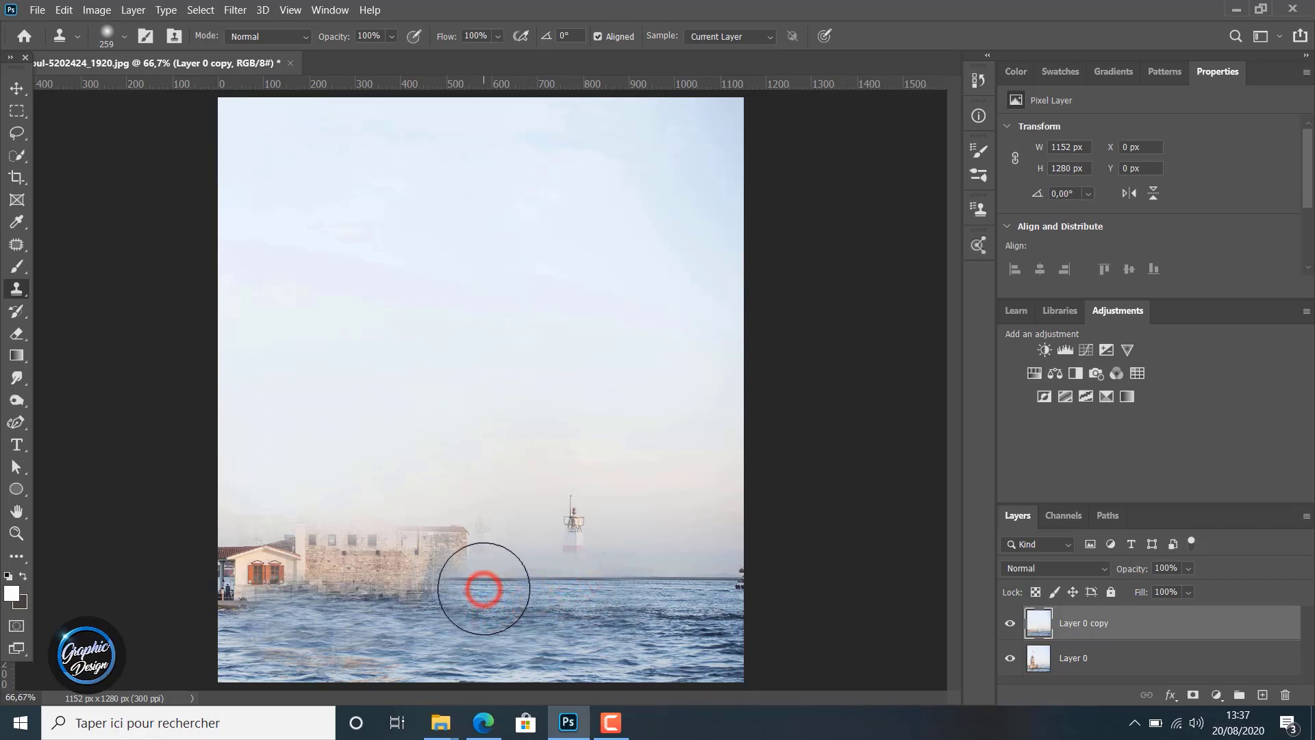
Extend the cloned horizon and water across the lower walls of the stone building and the small house
click(444, 598)
click(415, 598)
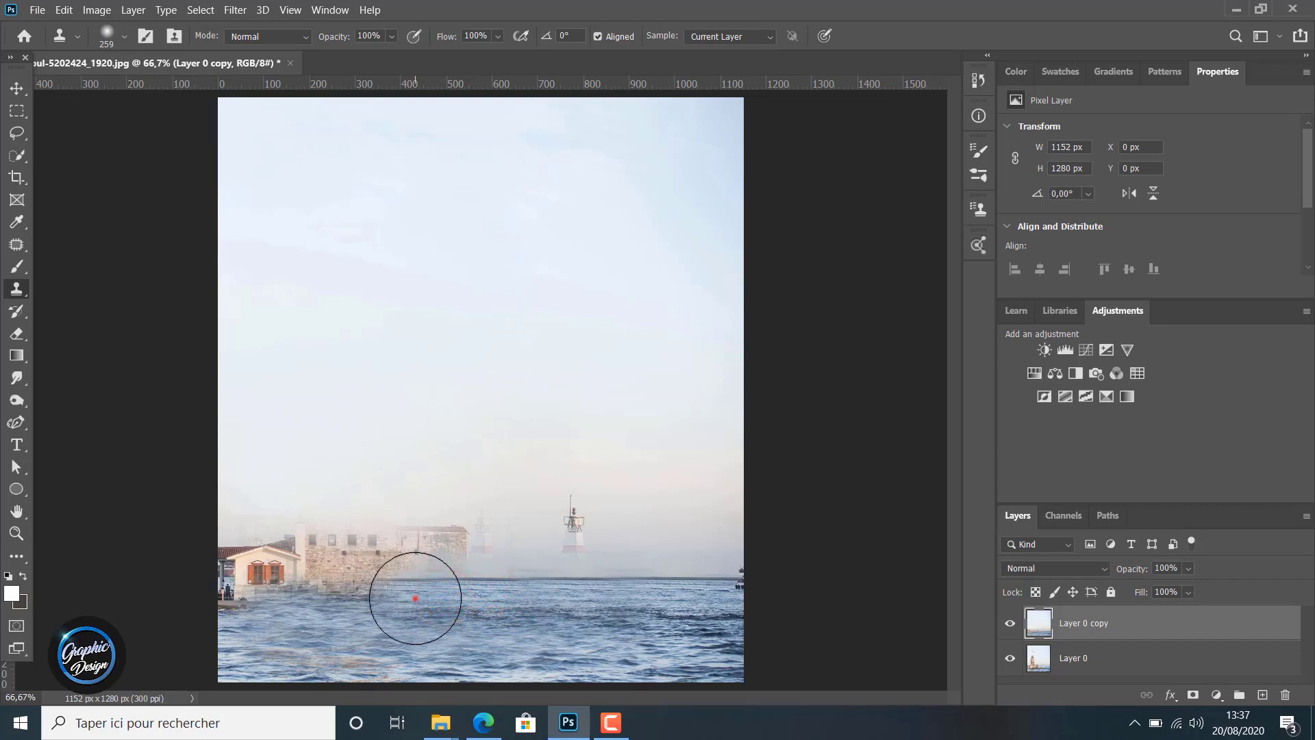
click(383, 596)
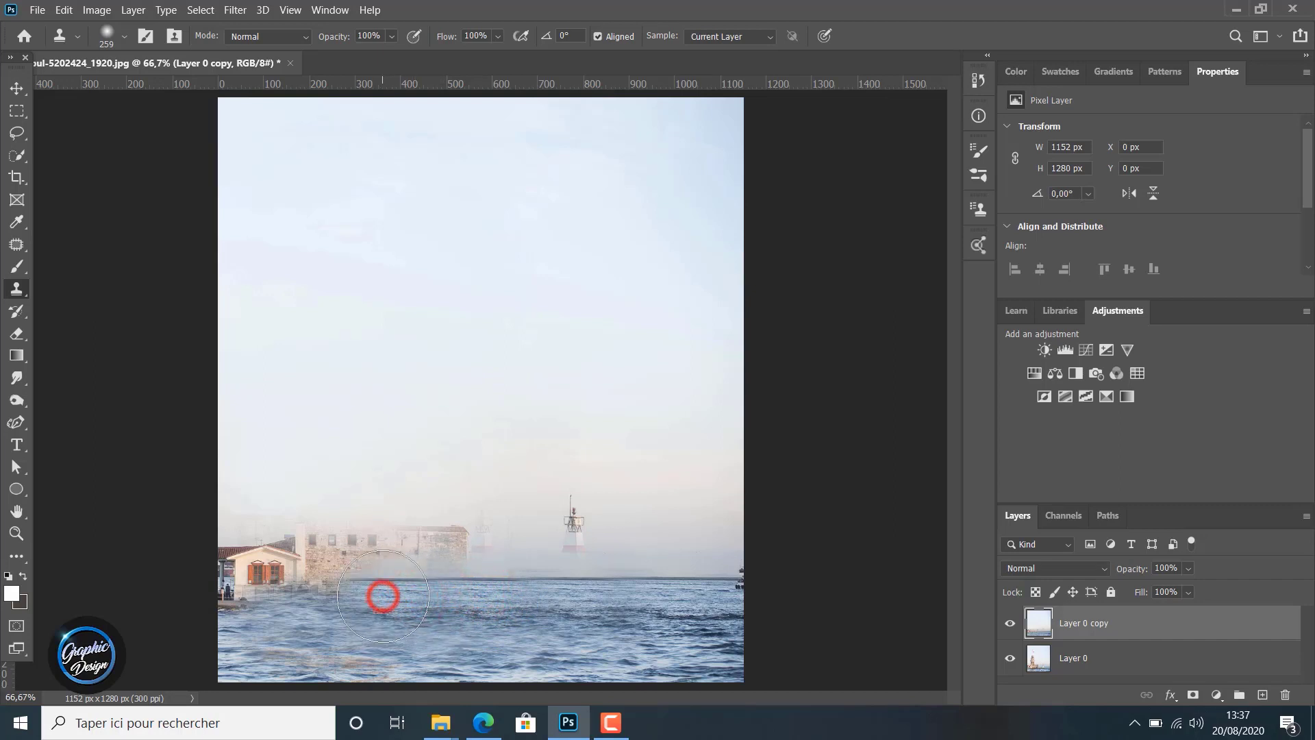
click(334, 596)
click(293, 596)
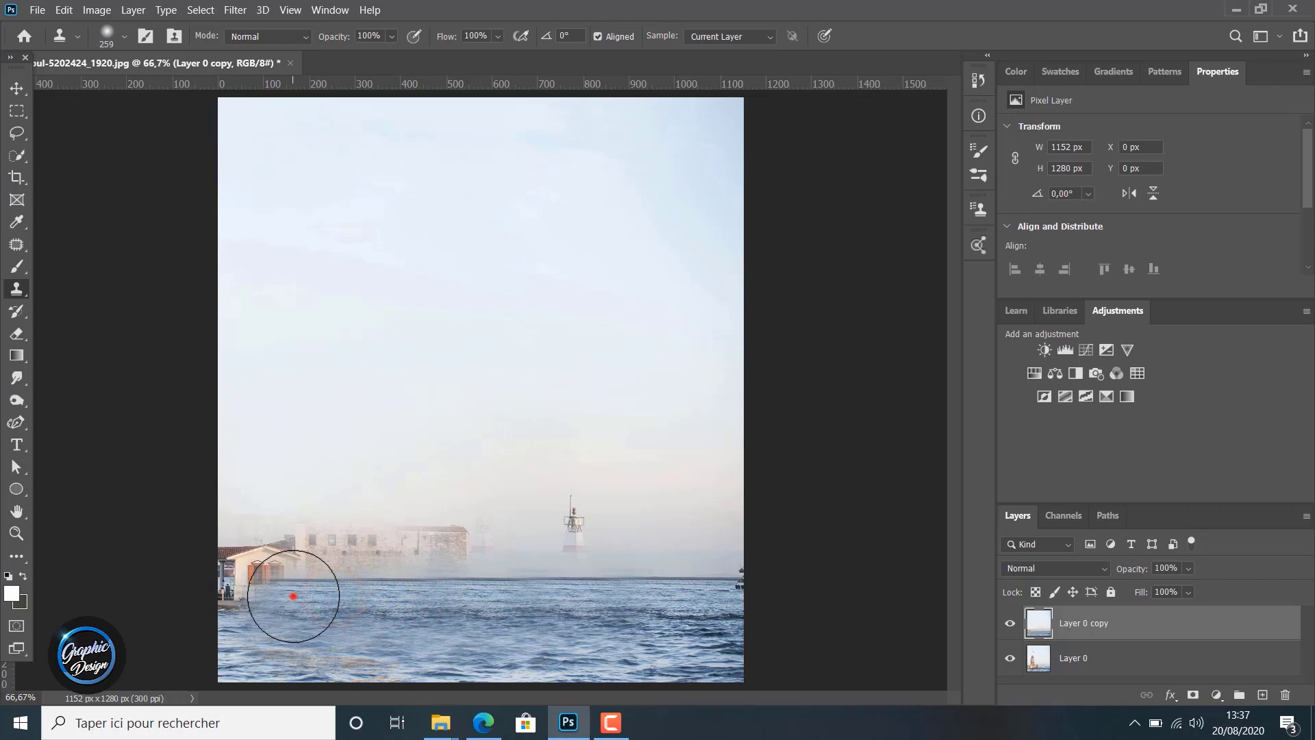
click(274, 596)
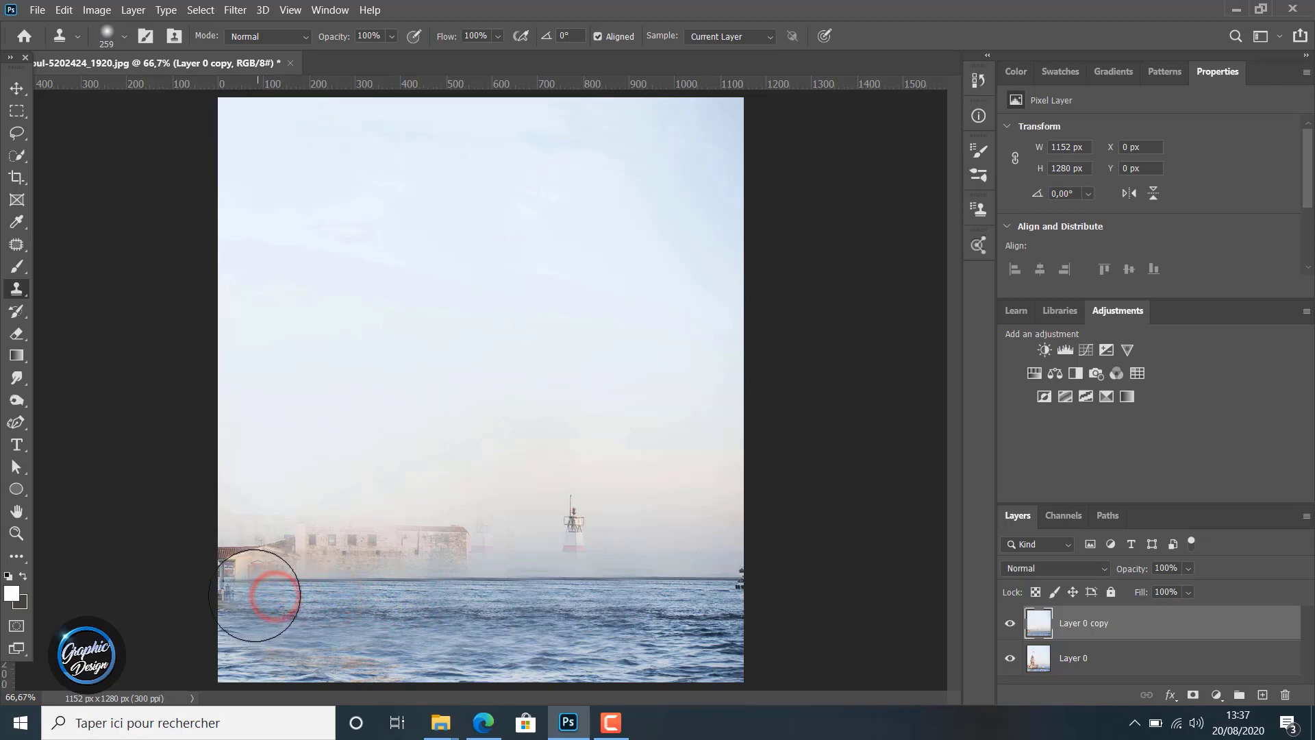
click(254, 596)
click(239, 596)
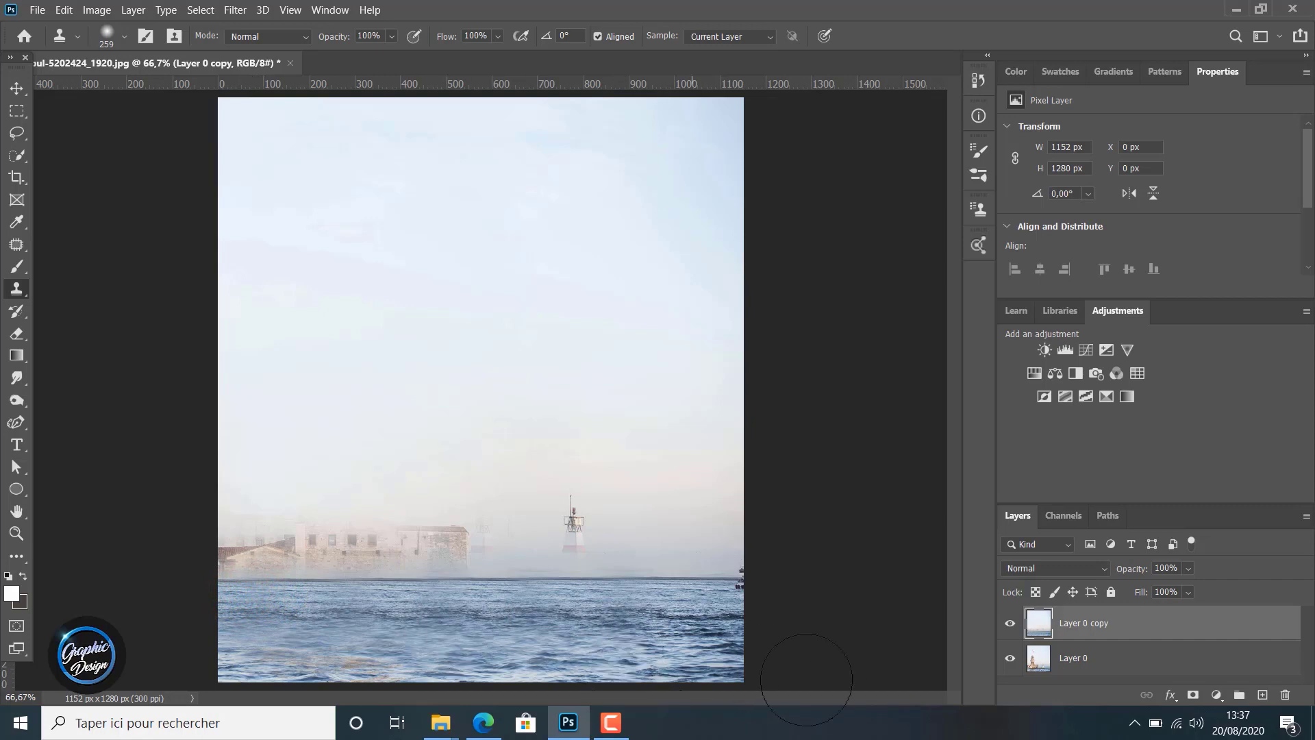
Sample the sky above the horizon and clone it over the lighthouse's lantern top, undoing the last stroke
alt+click(651, 470)
drag(593, 511, 561, 521)
key(ctrl+z)
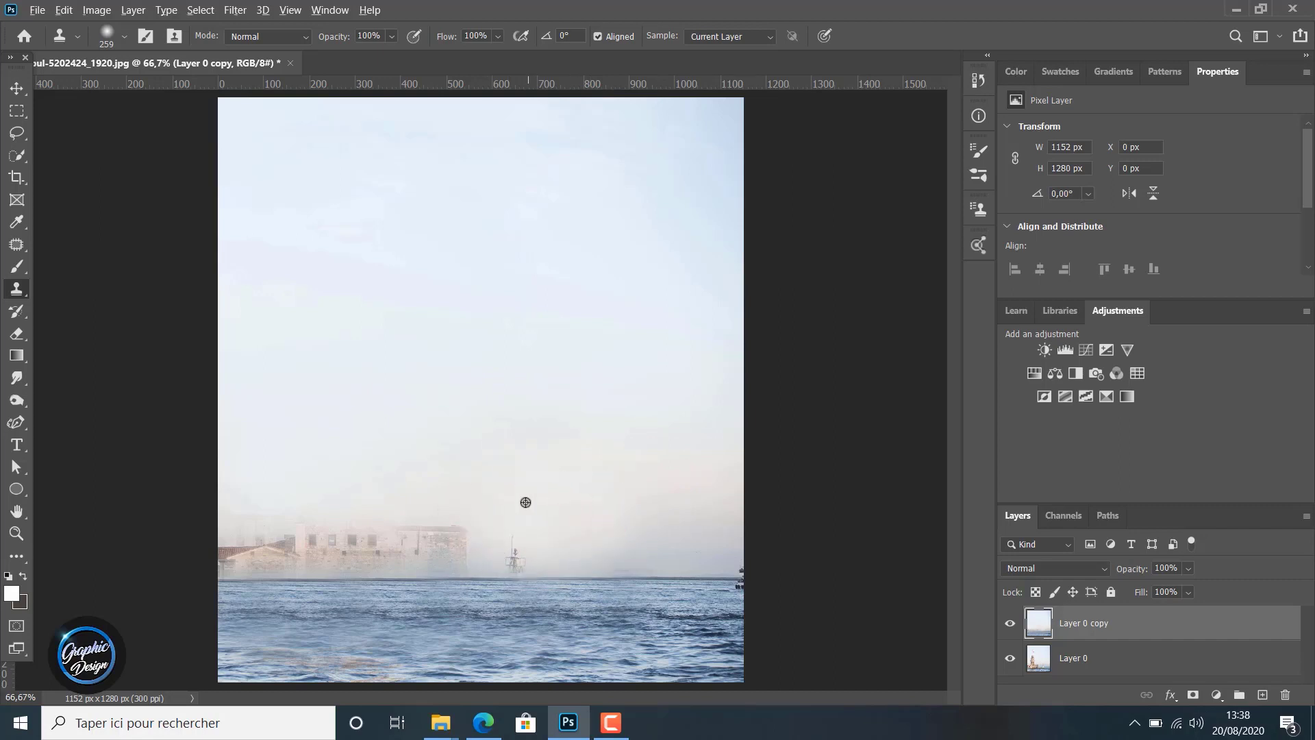
Resample the low sky and clone it over the ghosted lighthouse top and the stone building's remaining upper walls
alt+click(615, 524)
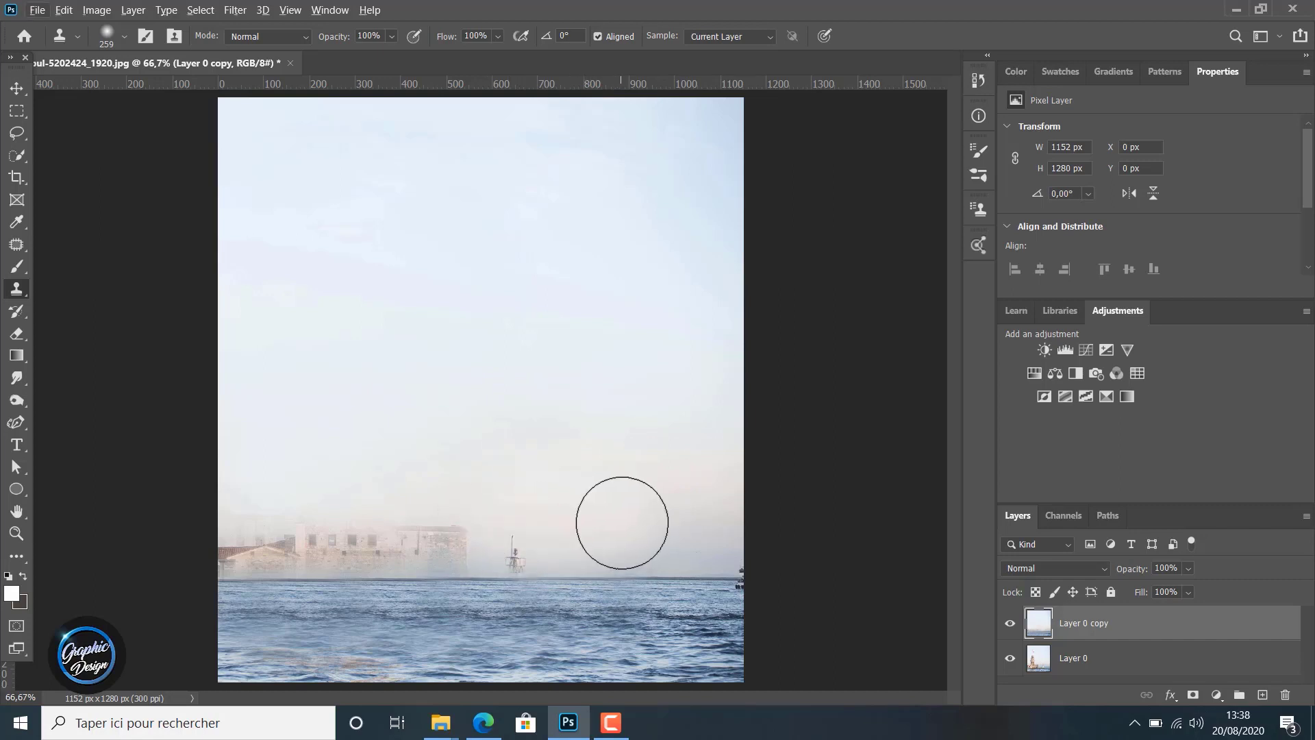
alt+click(622, 522)
click(514, 527)
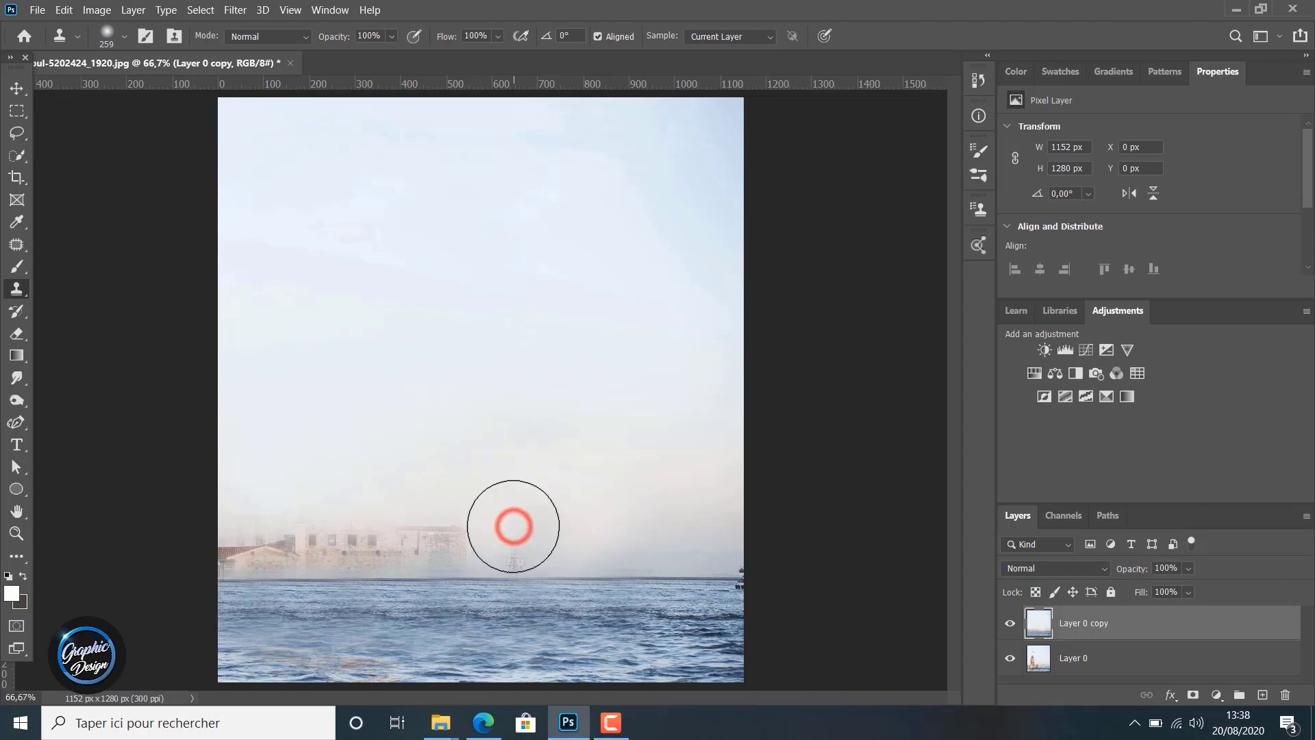
click(471, 527)
click(435, 522)
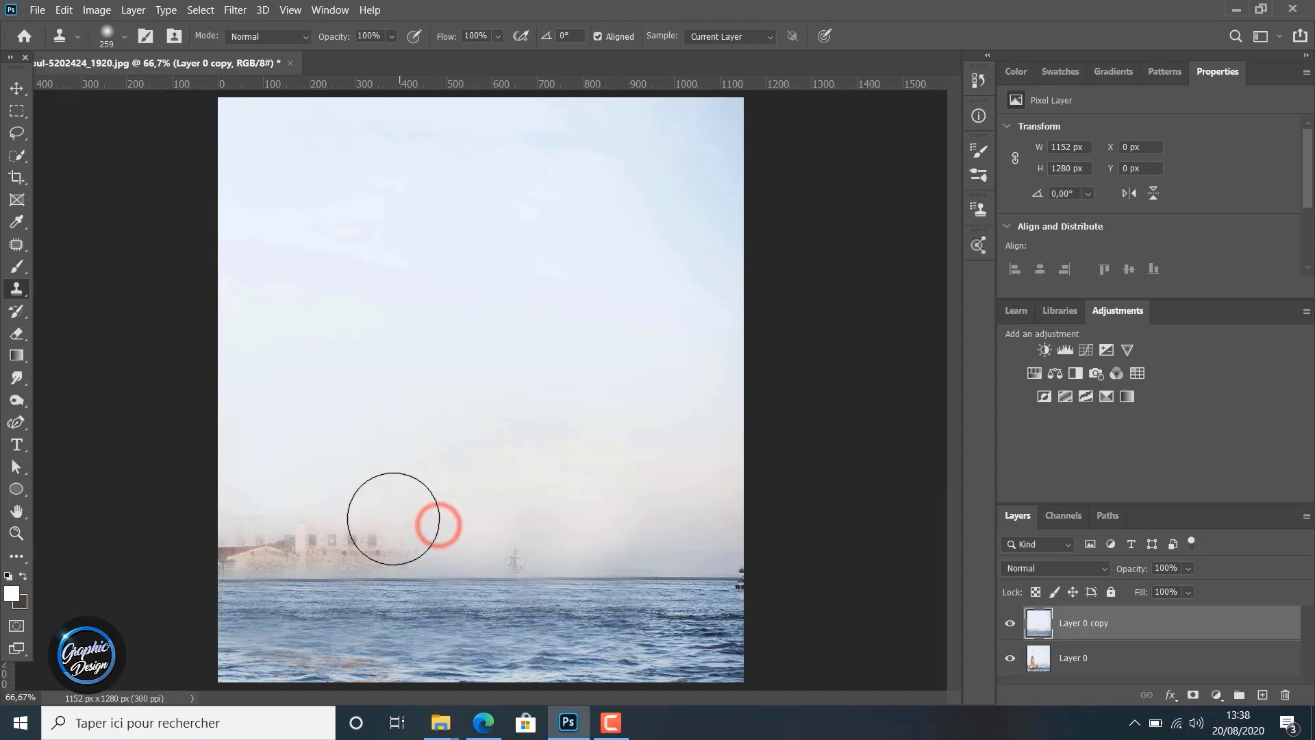
click(393, 519)
click(363, 520)
click(323, 520)
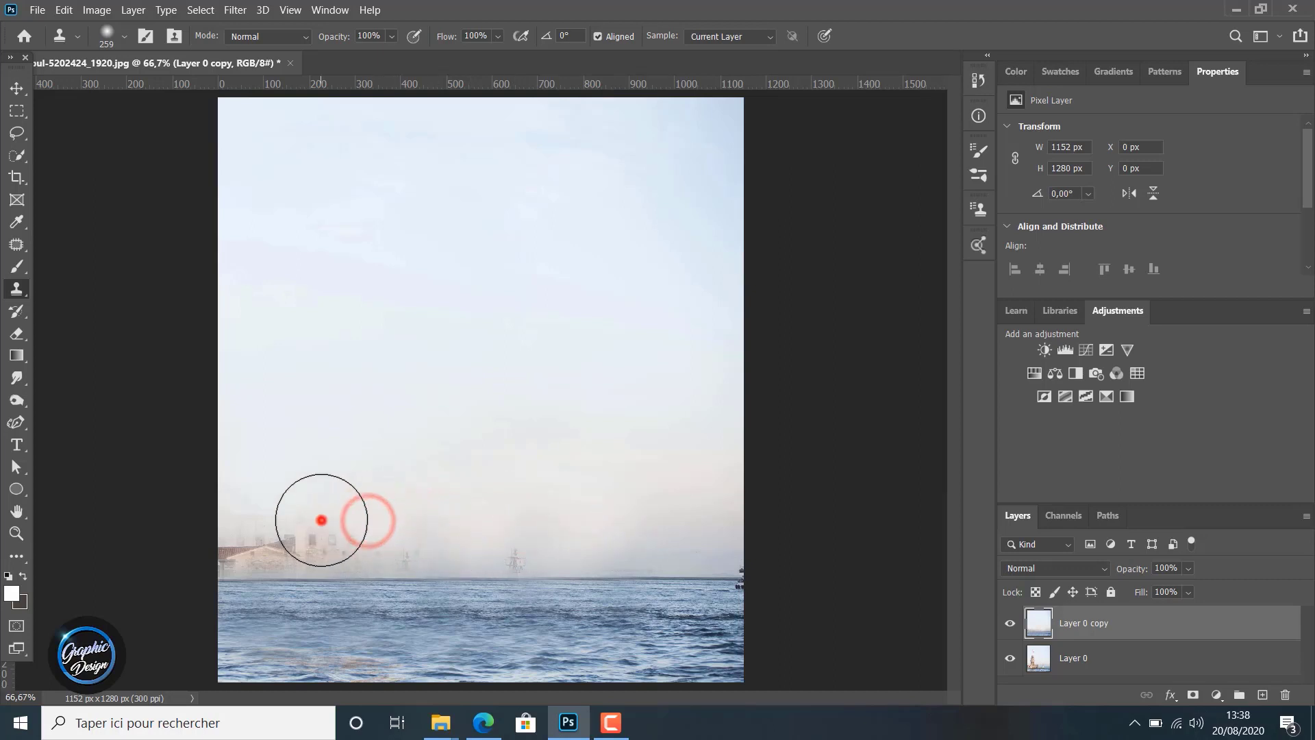
click(294, 521)
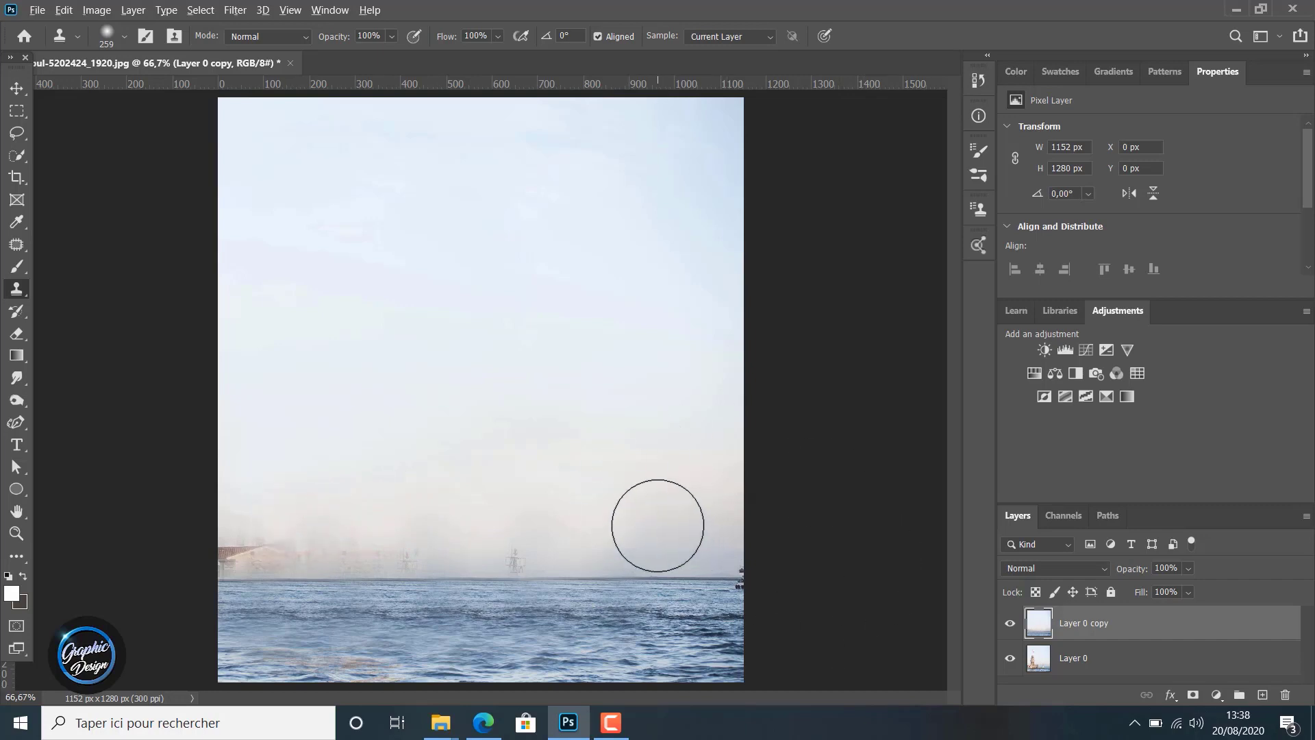
Try to clone low sky over the ghosted mast shapes on the horizon with the 259 px brush
alt+click(658, 527)
click(513, 529)
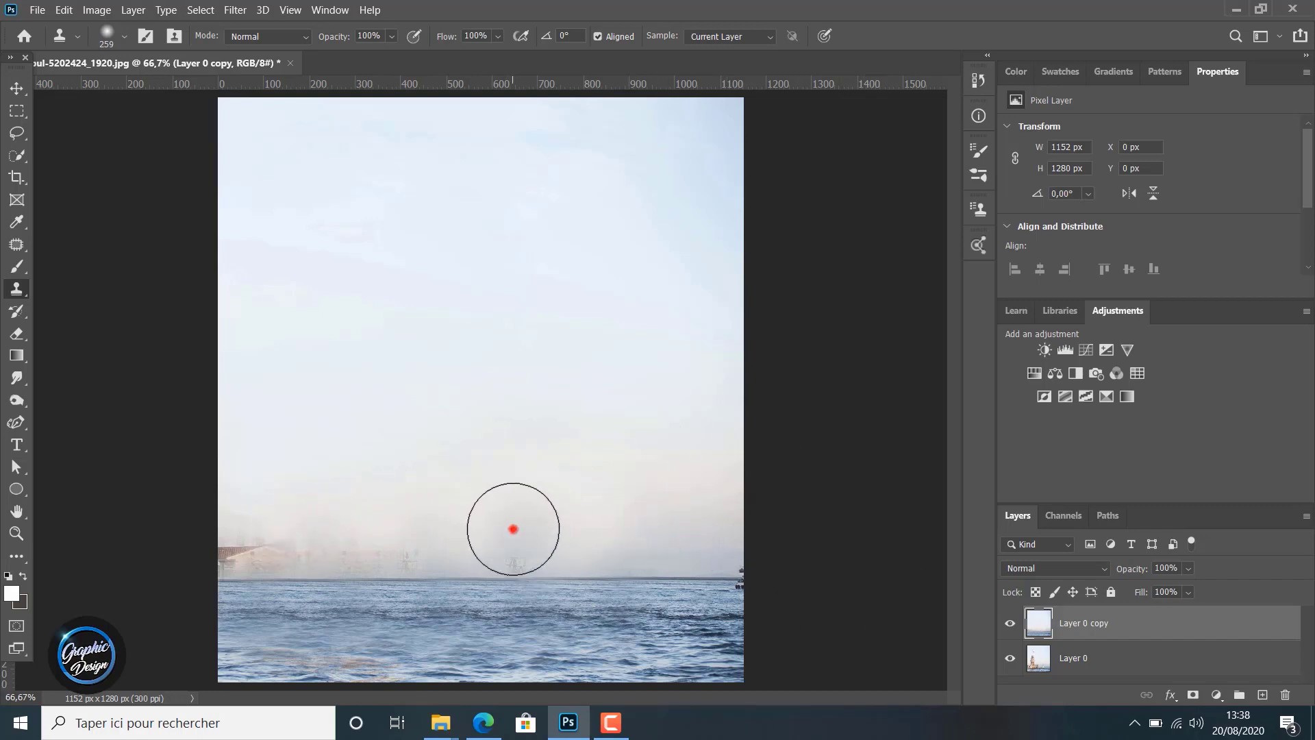
click(518, 528)
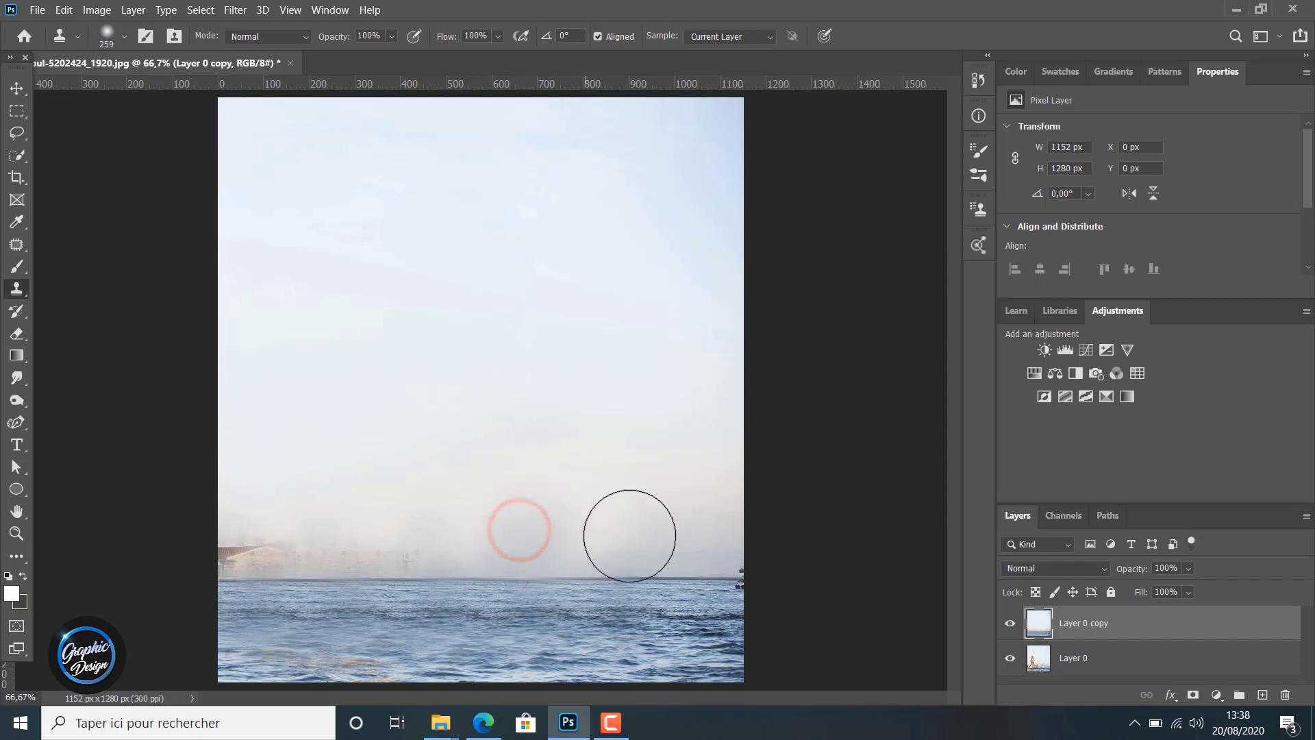
click(440, 528)
click(407, 531)
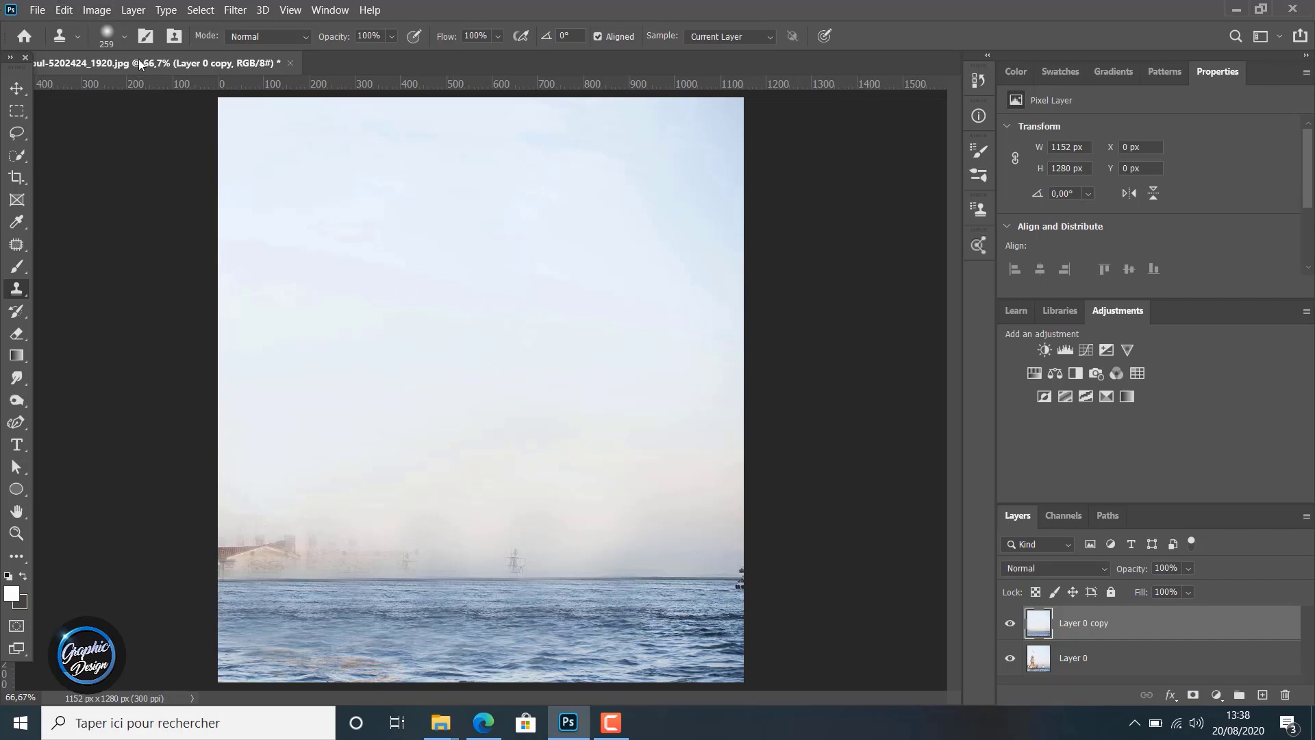
Enlarge the Clone Stamp brush to 432 px and clone clear sky over the horizon haze and the building remnants
click(126, 36)
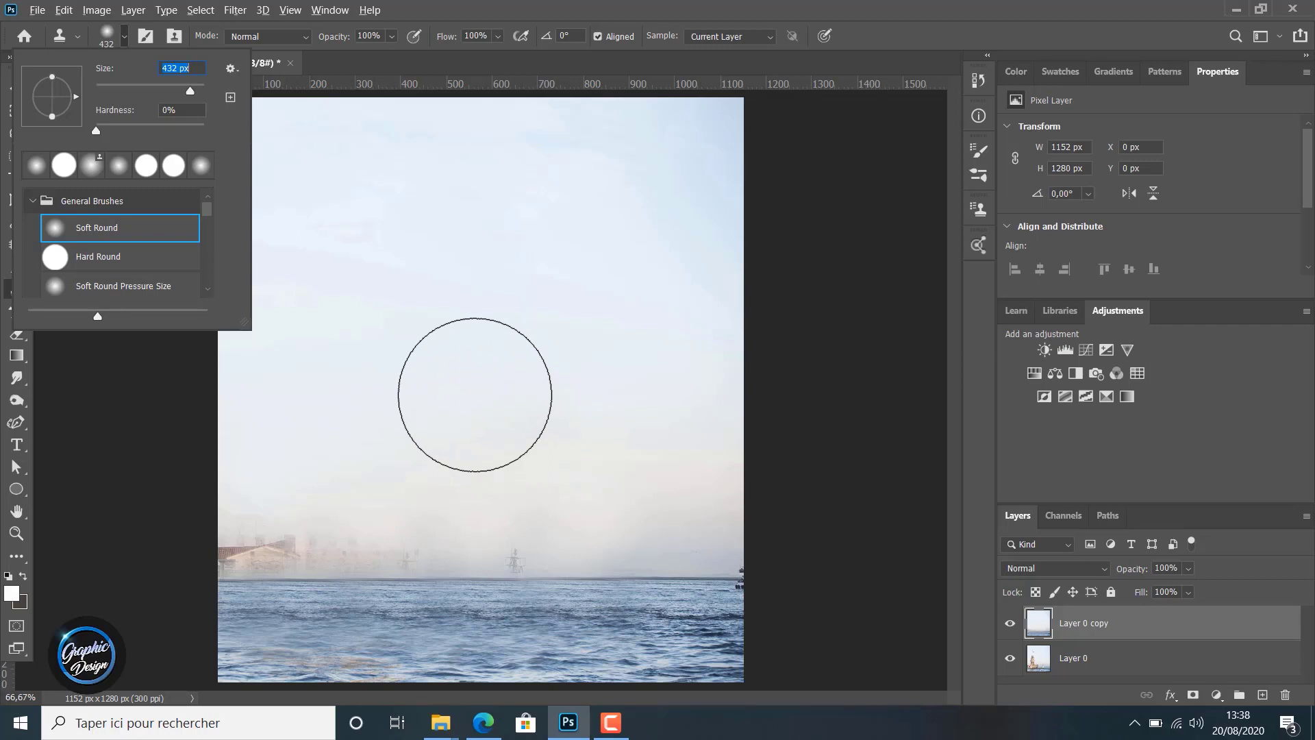
click(474, 394)
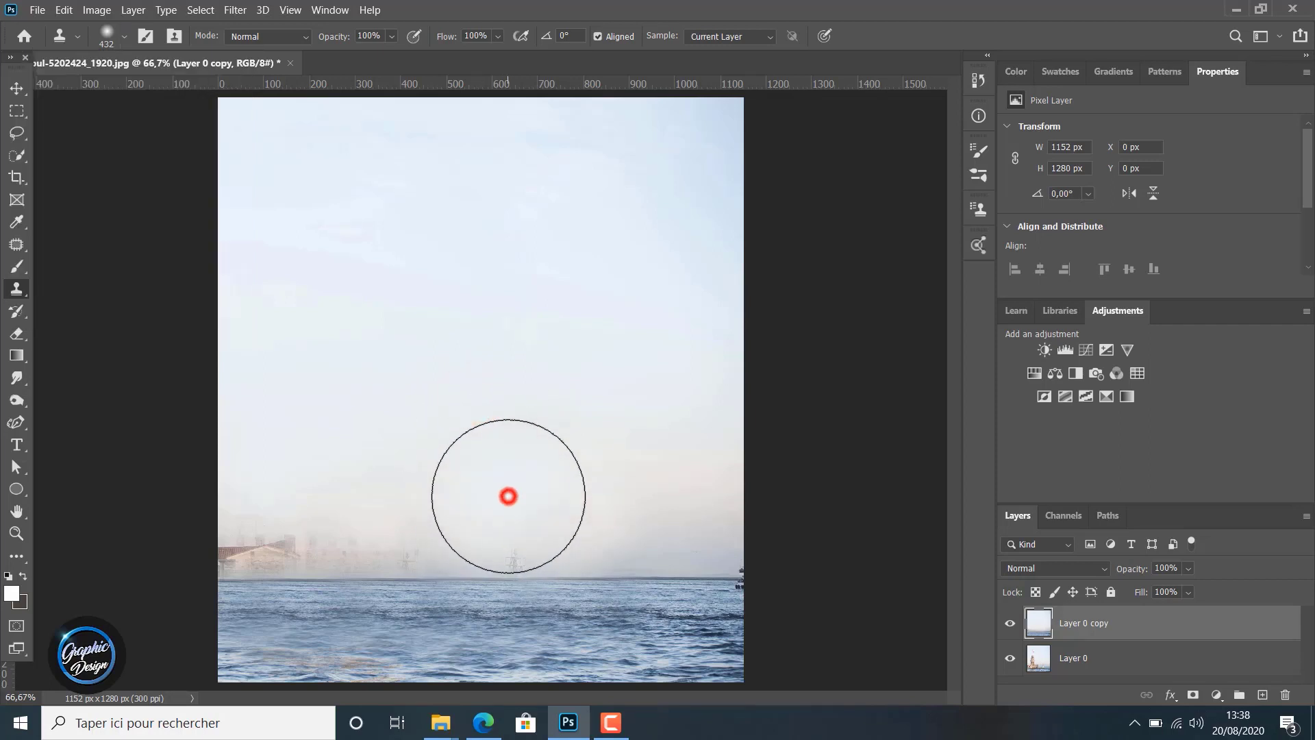
drag(508, 496, 500, 493)
click(419, 493)
click(357, 480)
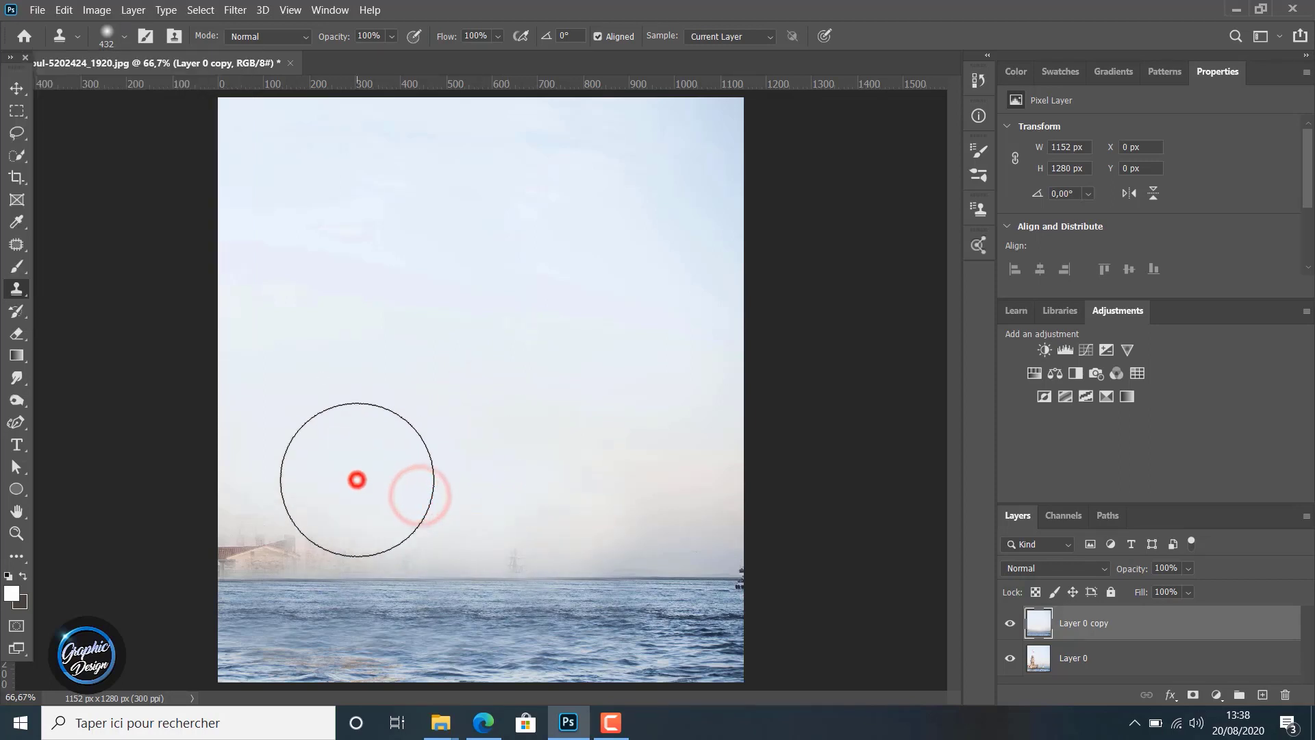
click(317, 487)
click(288, 491)
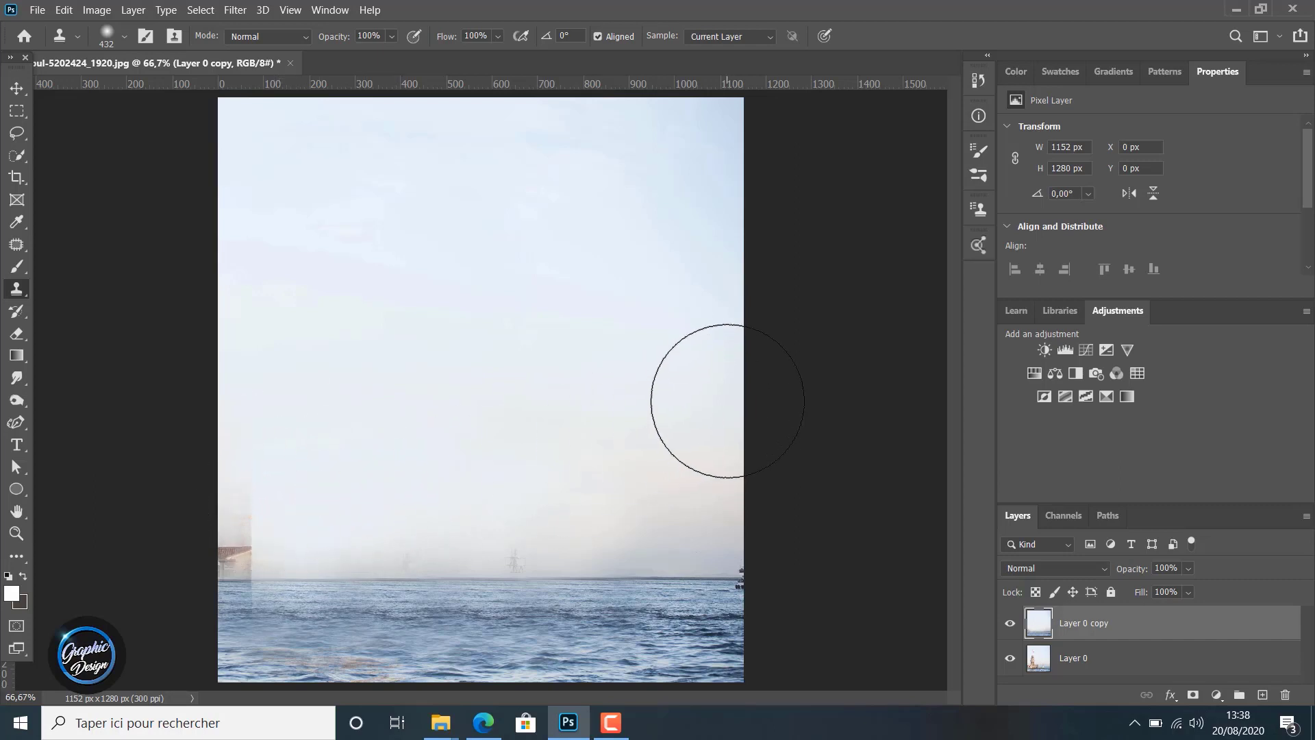
Clone clear sky over the house roof remnant at the photo's left edge
click(344, 421)
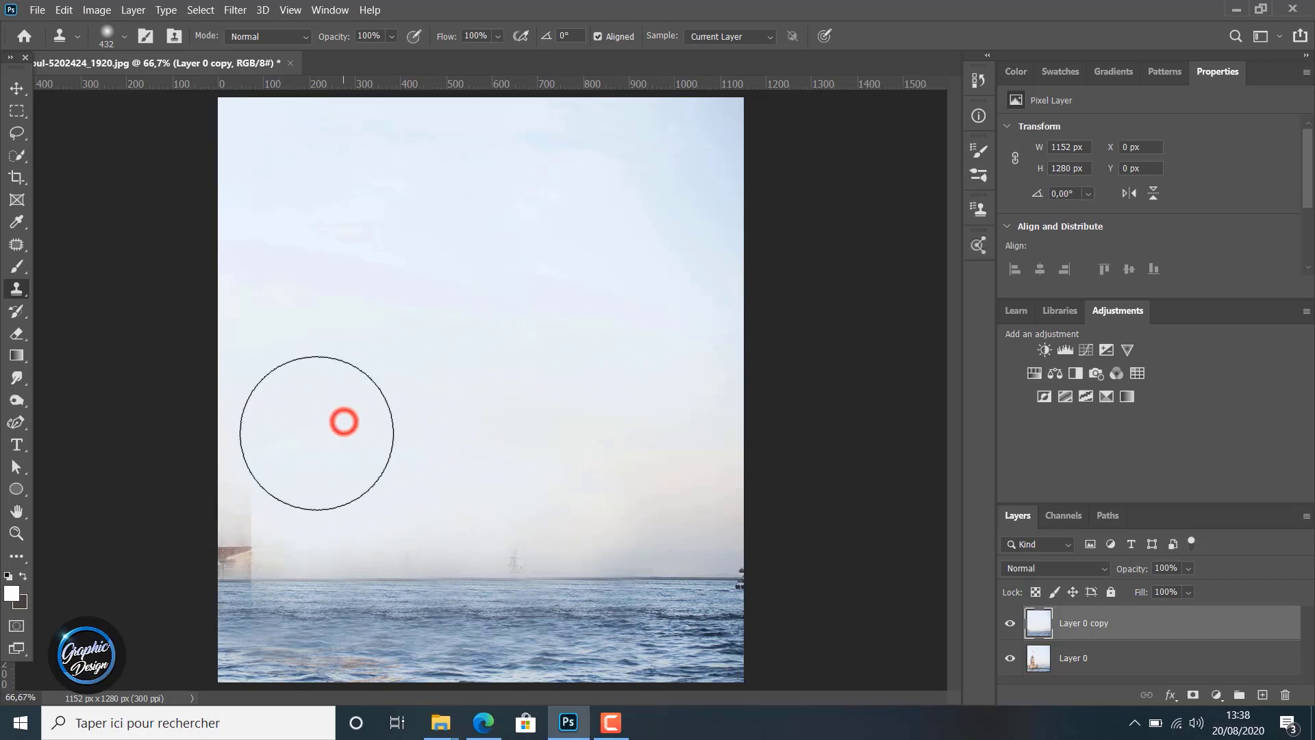
click(264, 461)
click(256, 475)
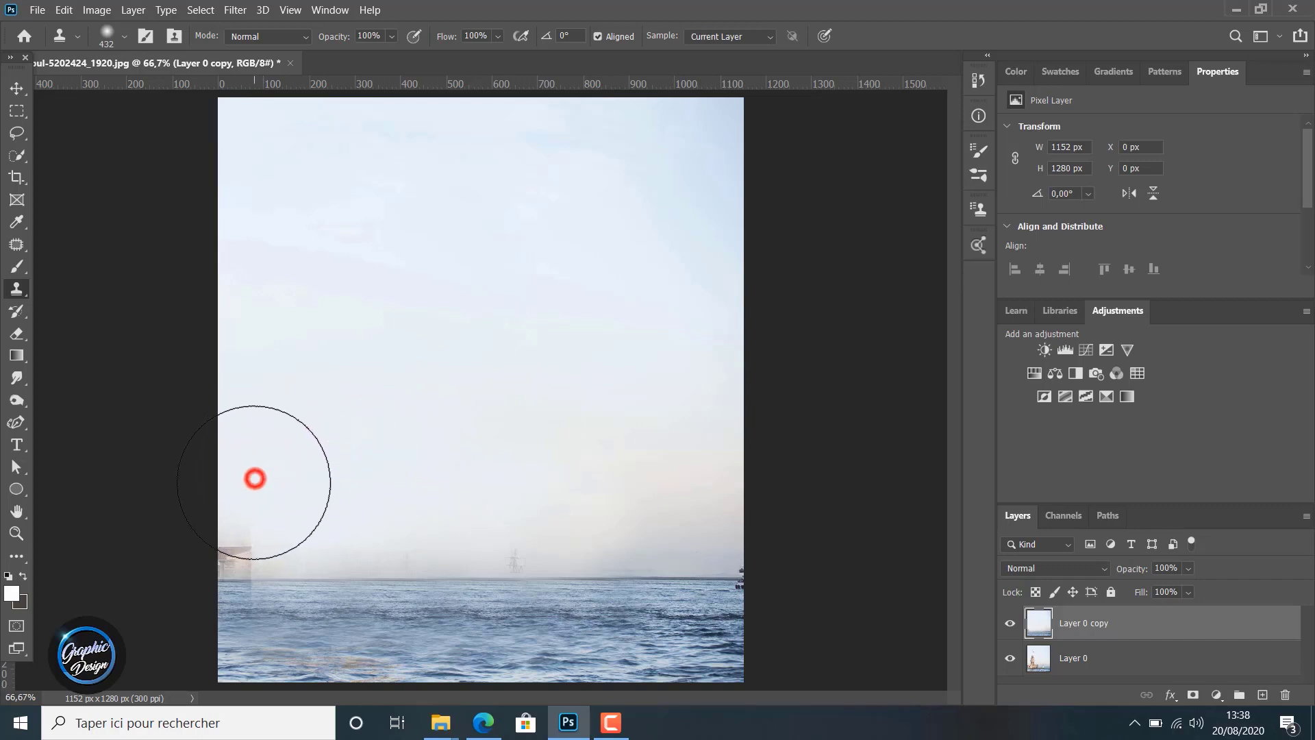
click(252, 486)
click(251, 493)
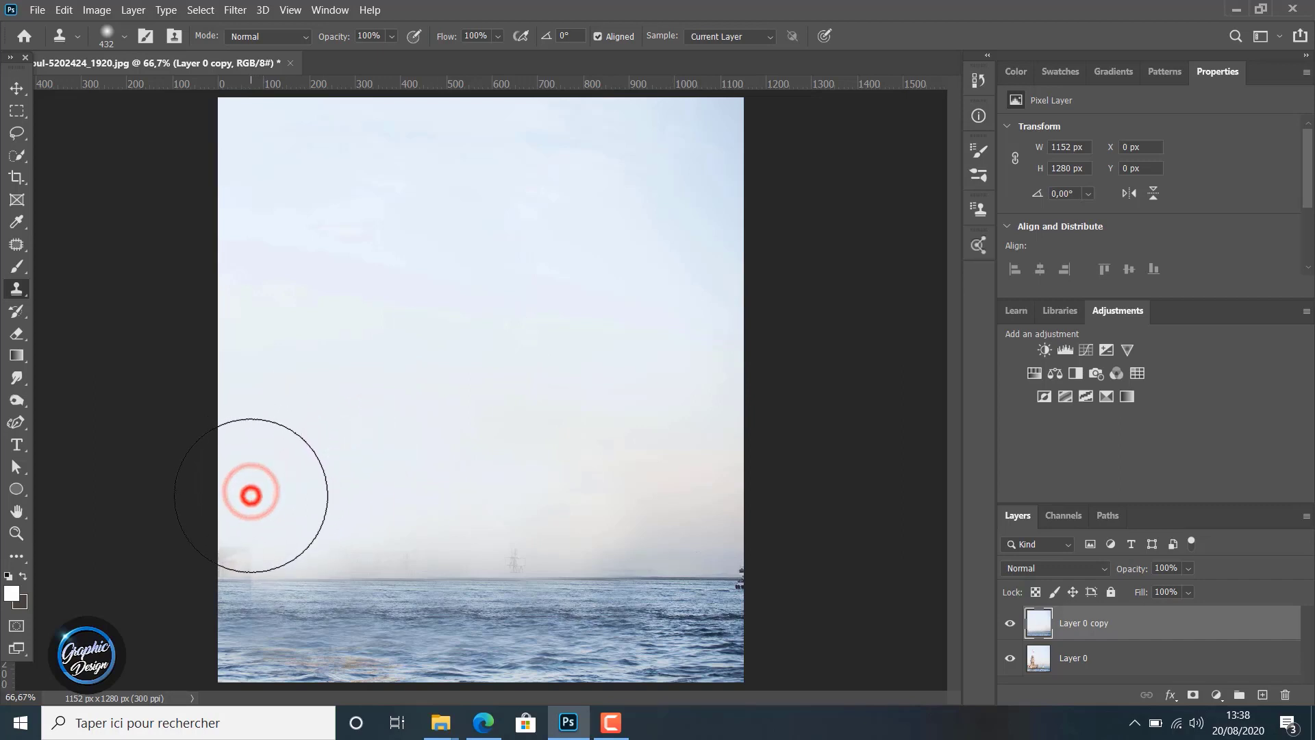
Reduce the Clone Stamp brush to 136 px and clone sky over the ghosted mast shapes along the horizon
click(122, 36)
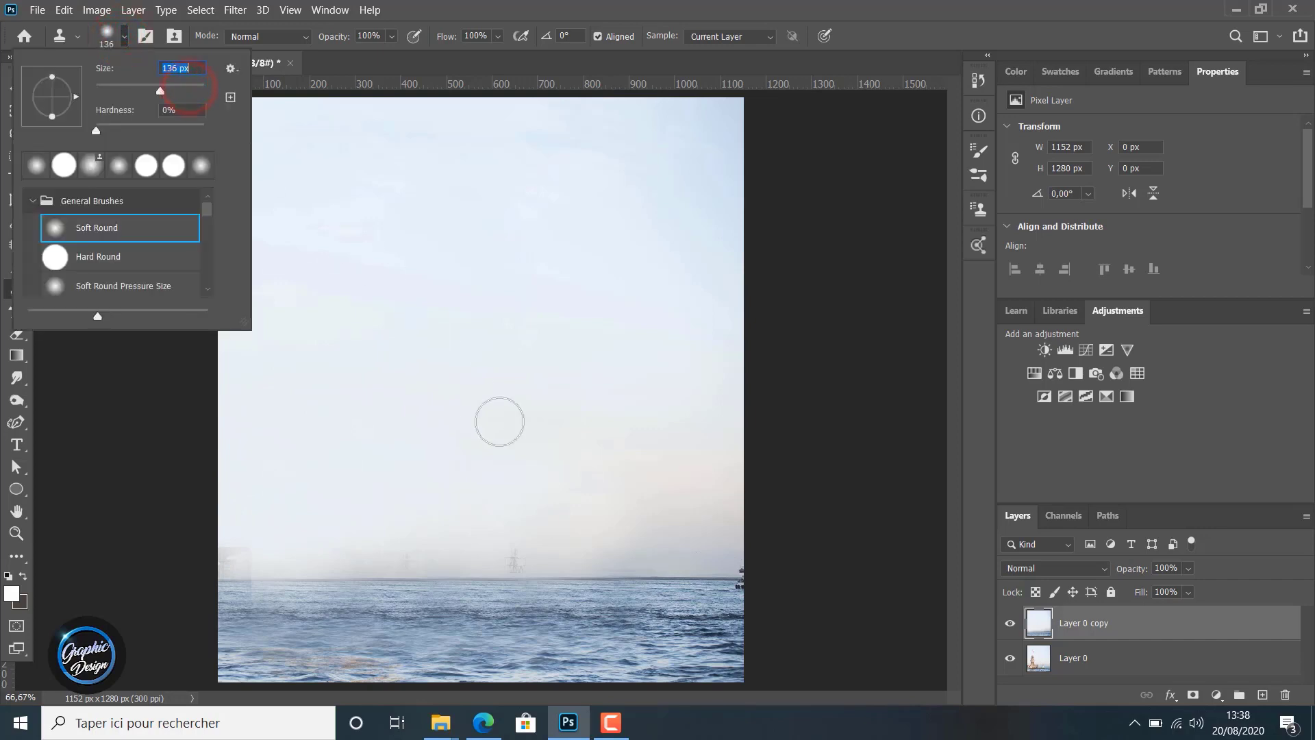
click(472, 483)
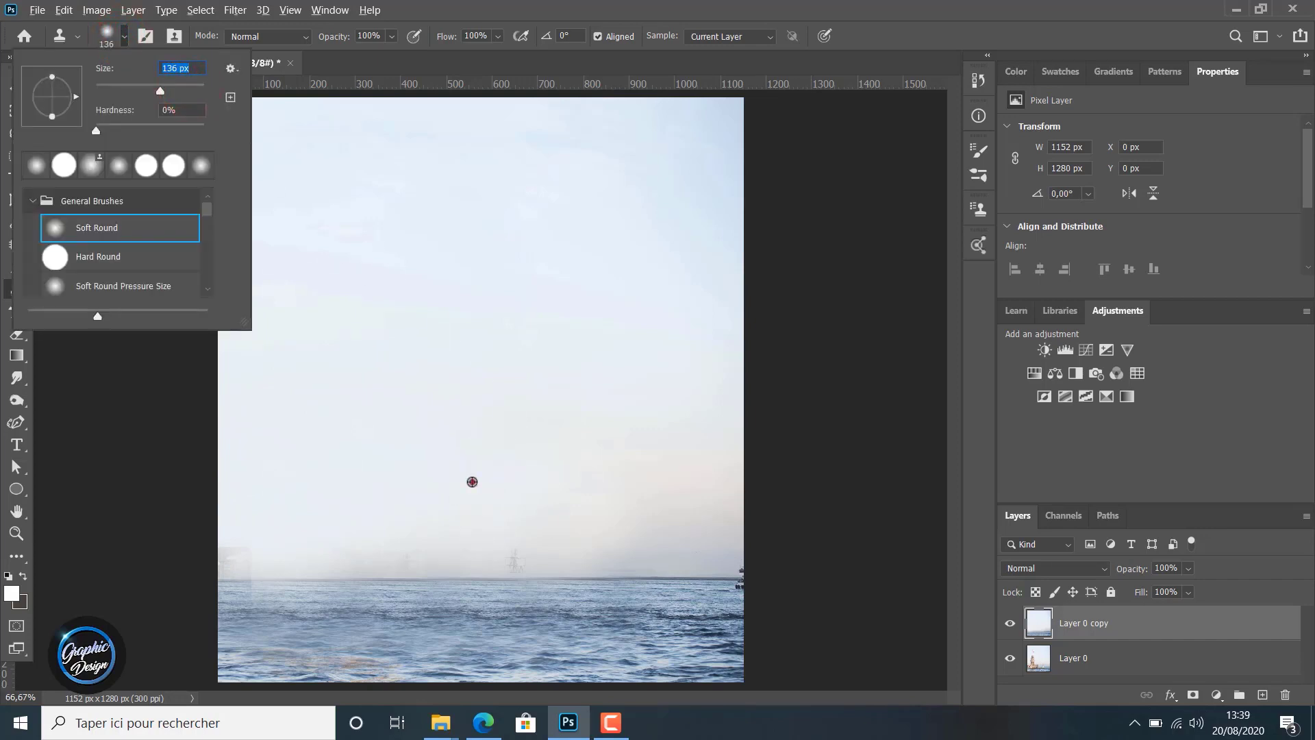
click(514, 550)
click(526, 552)
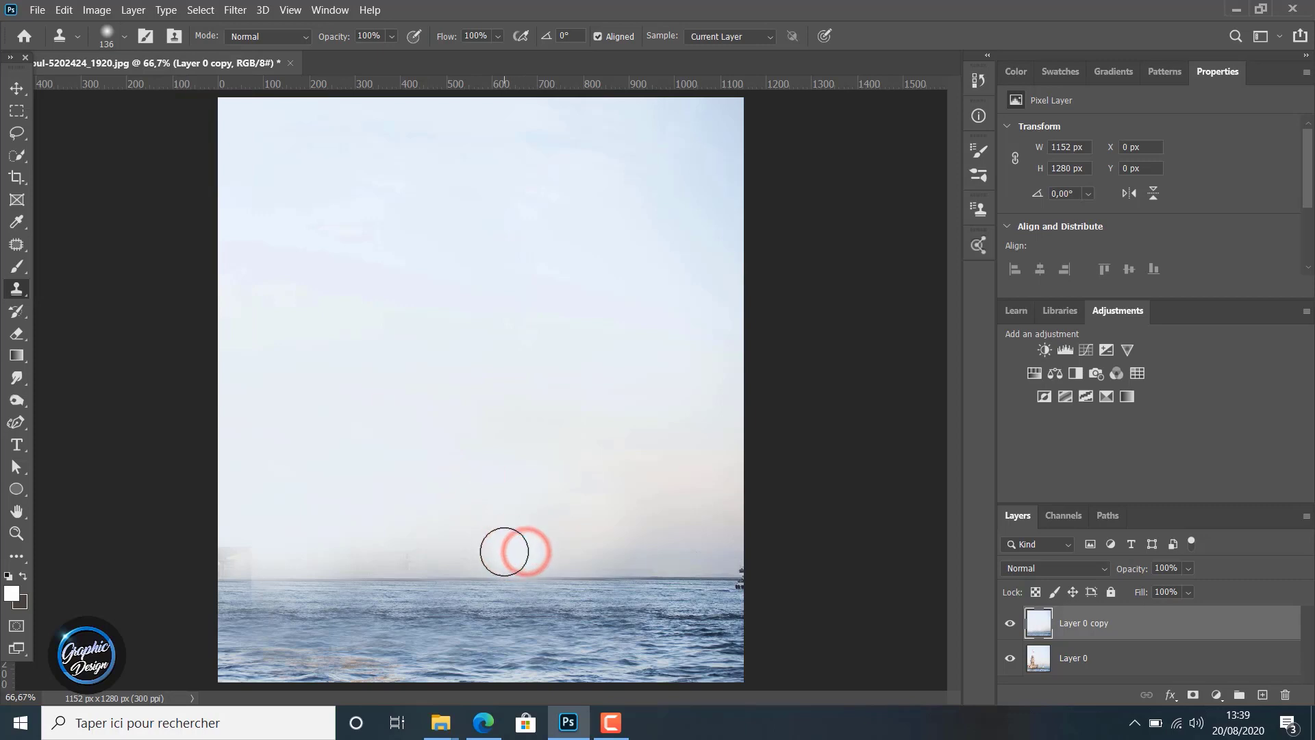
click(503, 550)
click(449, 549)
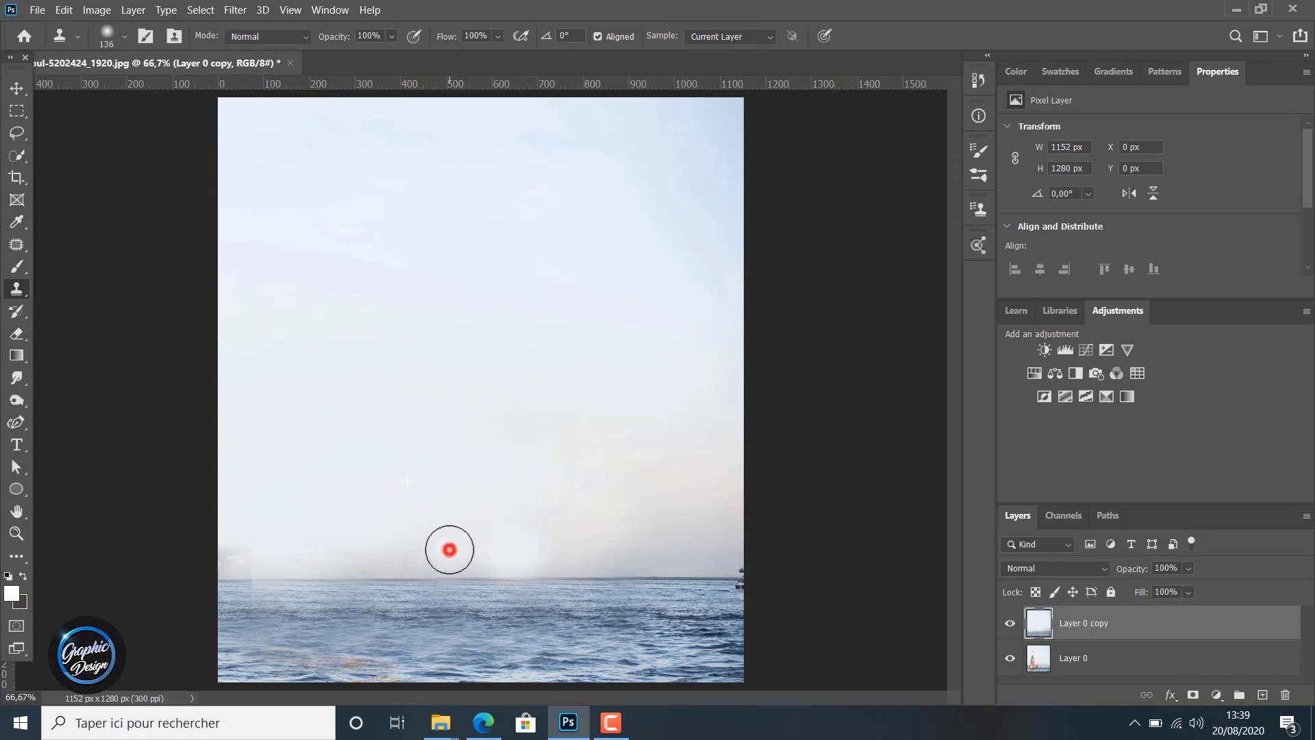
click(413, 548)
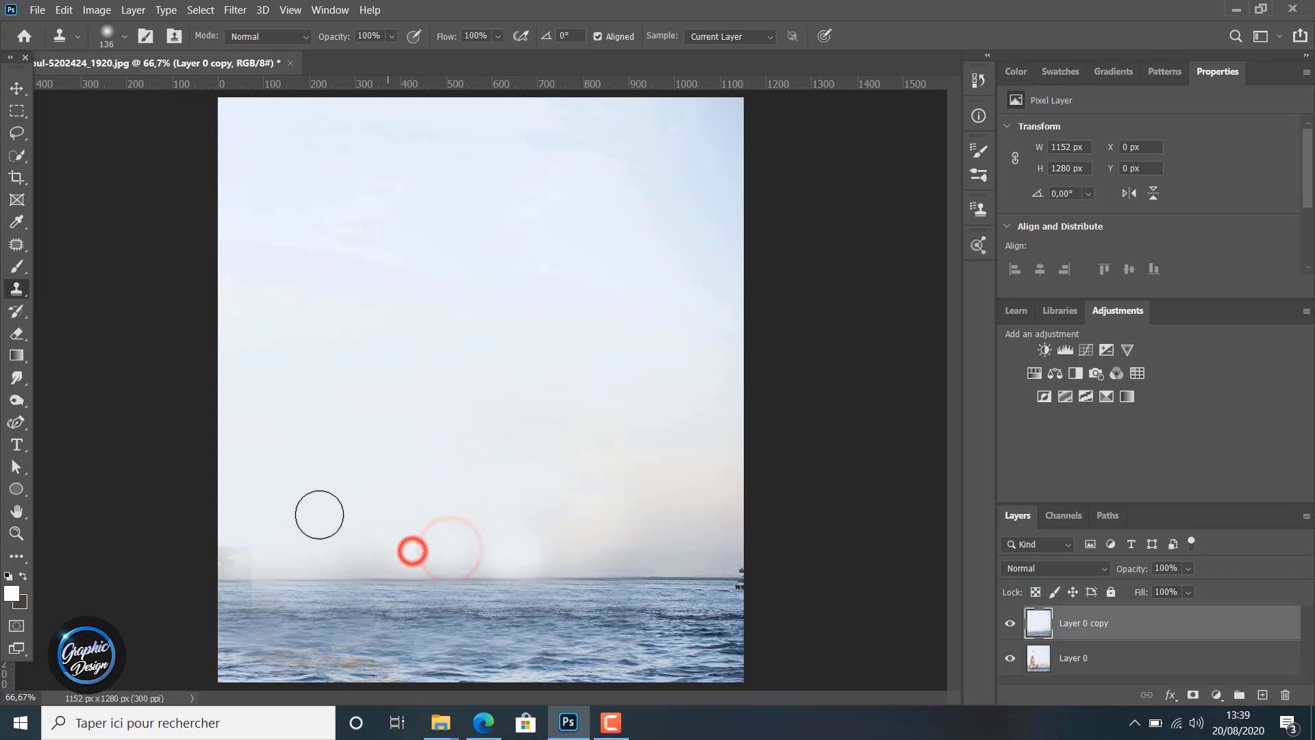
Sample clear sky above the horizon and clone it over the hazy building remnants from the photo's middle to its left edge
alt+click(593, 535)
click(529, 546)
click(502, 549)
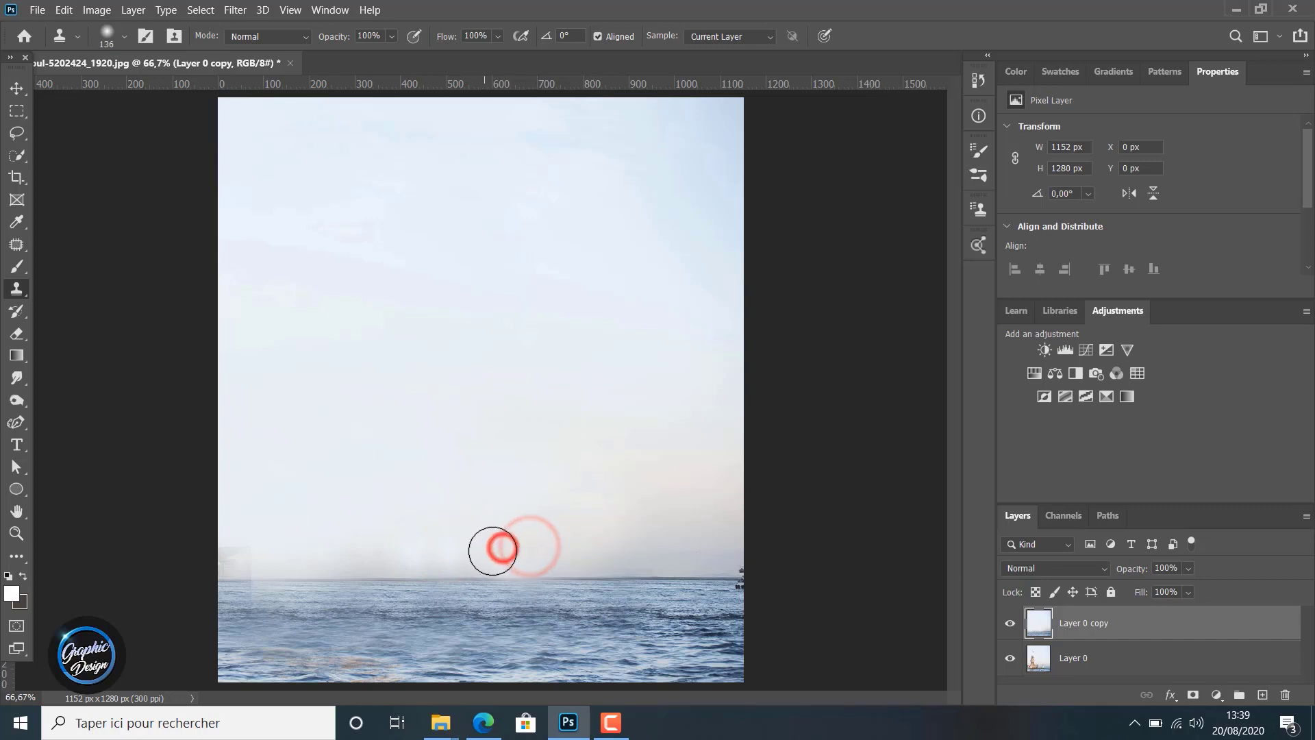
click(455, 546)
click(415, 554)
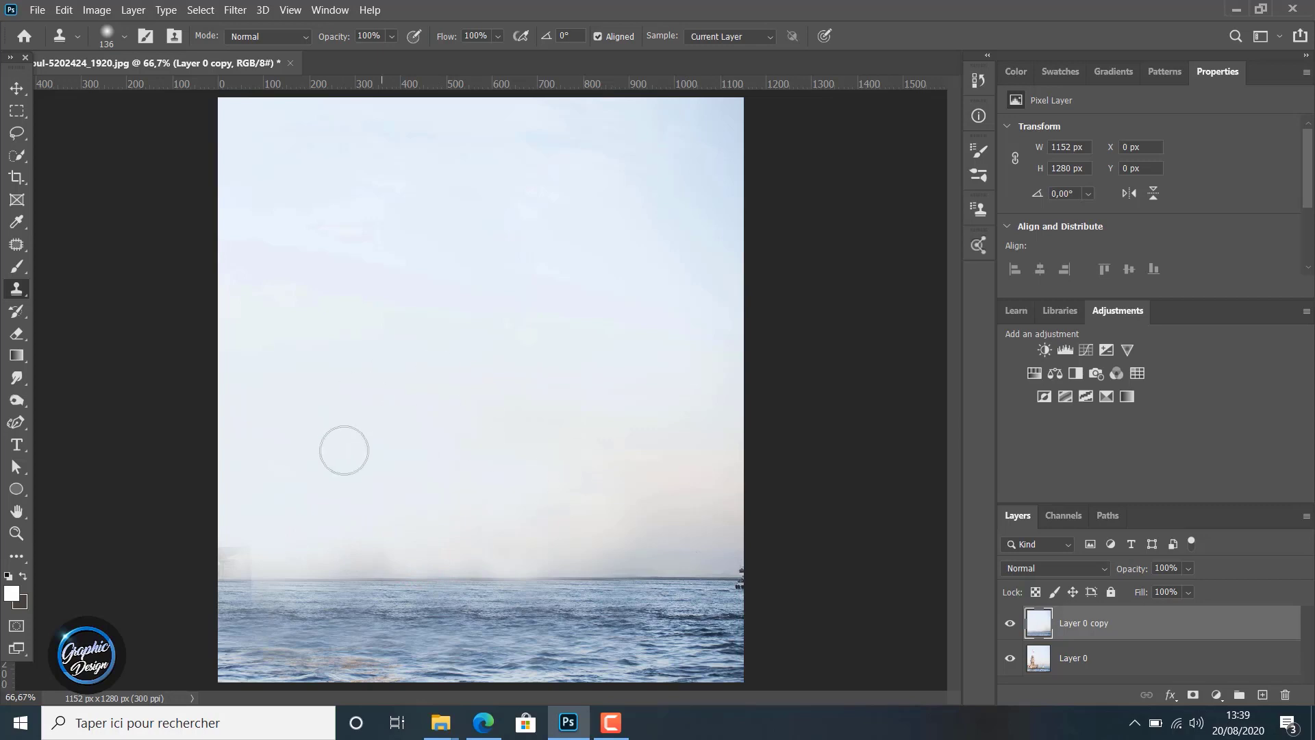
click(363, 546)
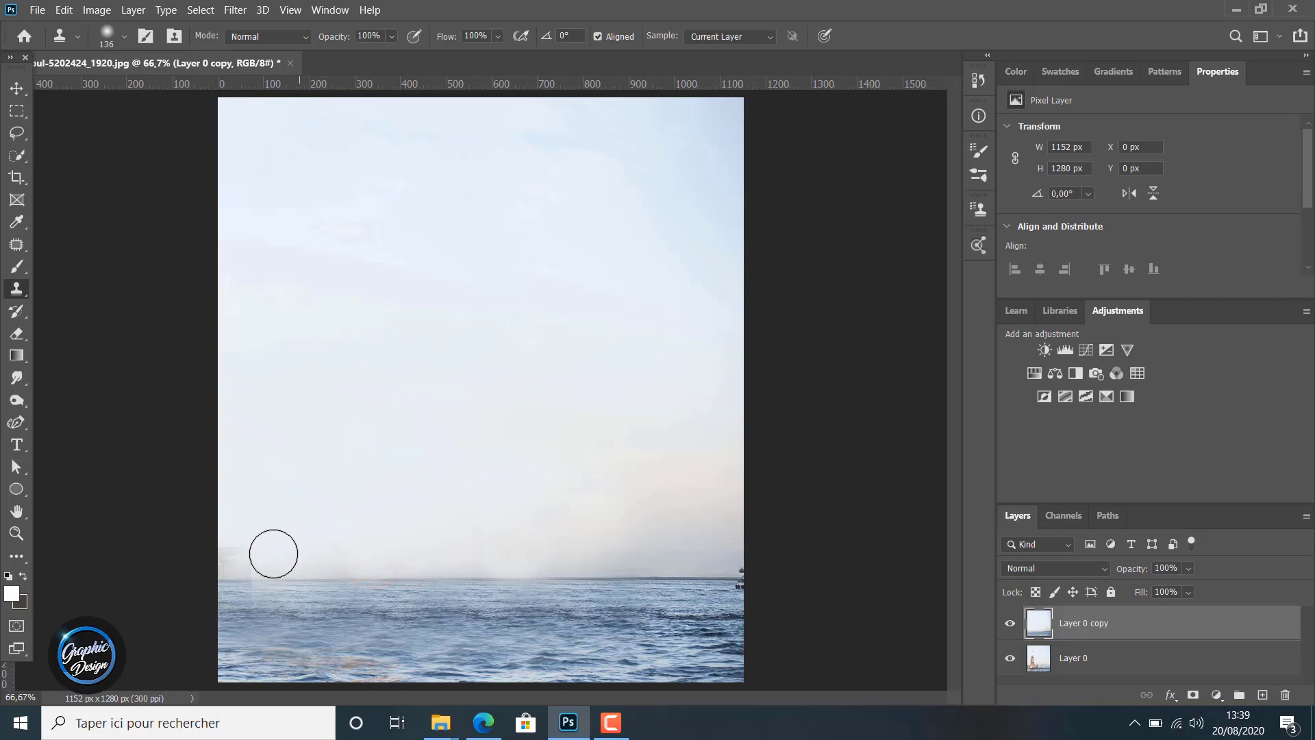
click(237, 553)
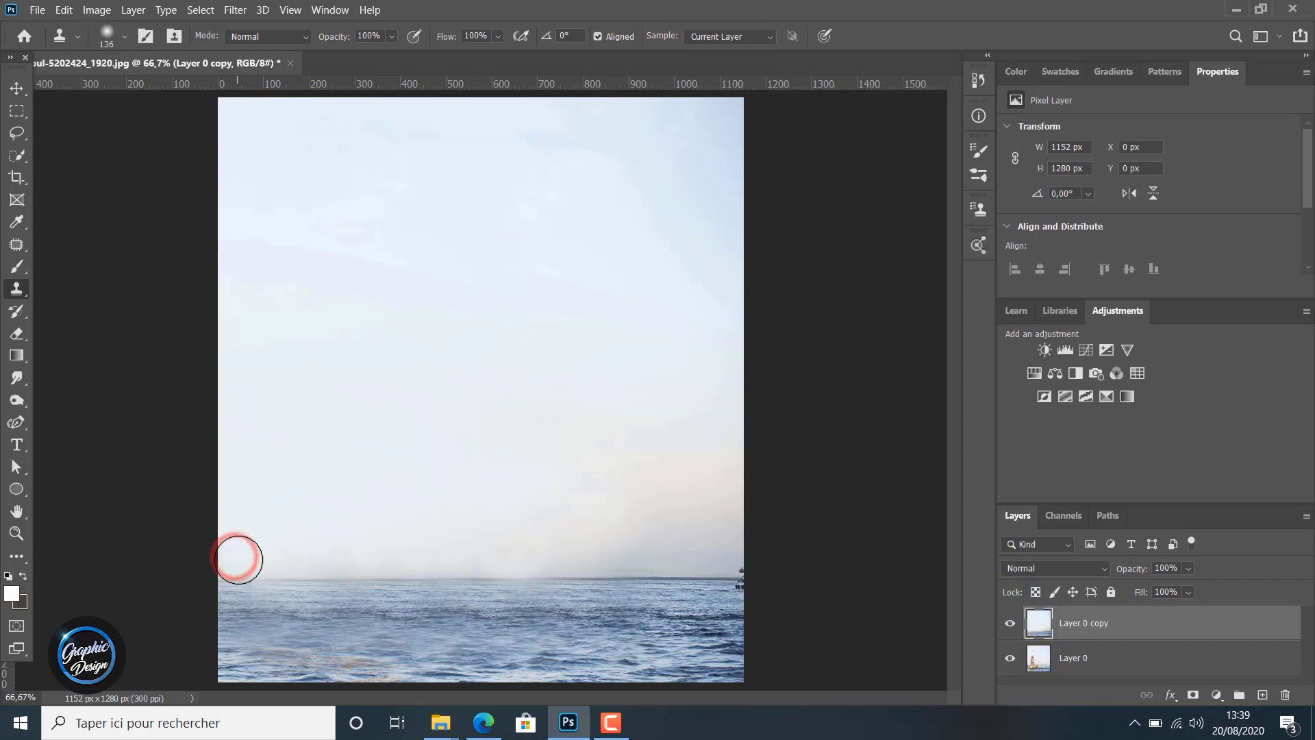
Clone sky over the remaining haze along the horizon, working from the photo's left edge back toward the middle
click(239, 555)
click(255, 552)
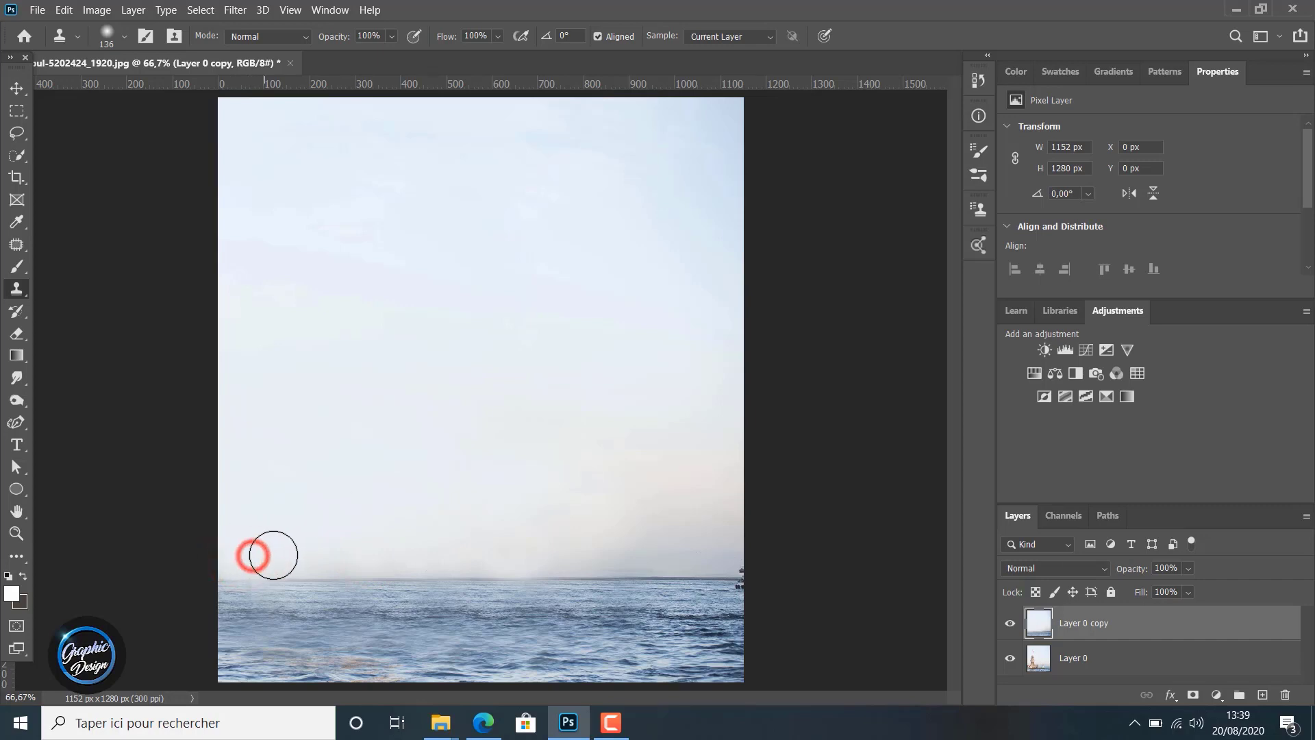
click(297, 554)
click(352, 556)
click(370, 550)
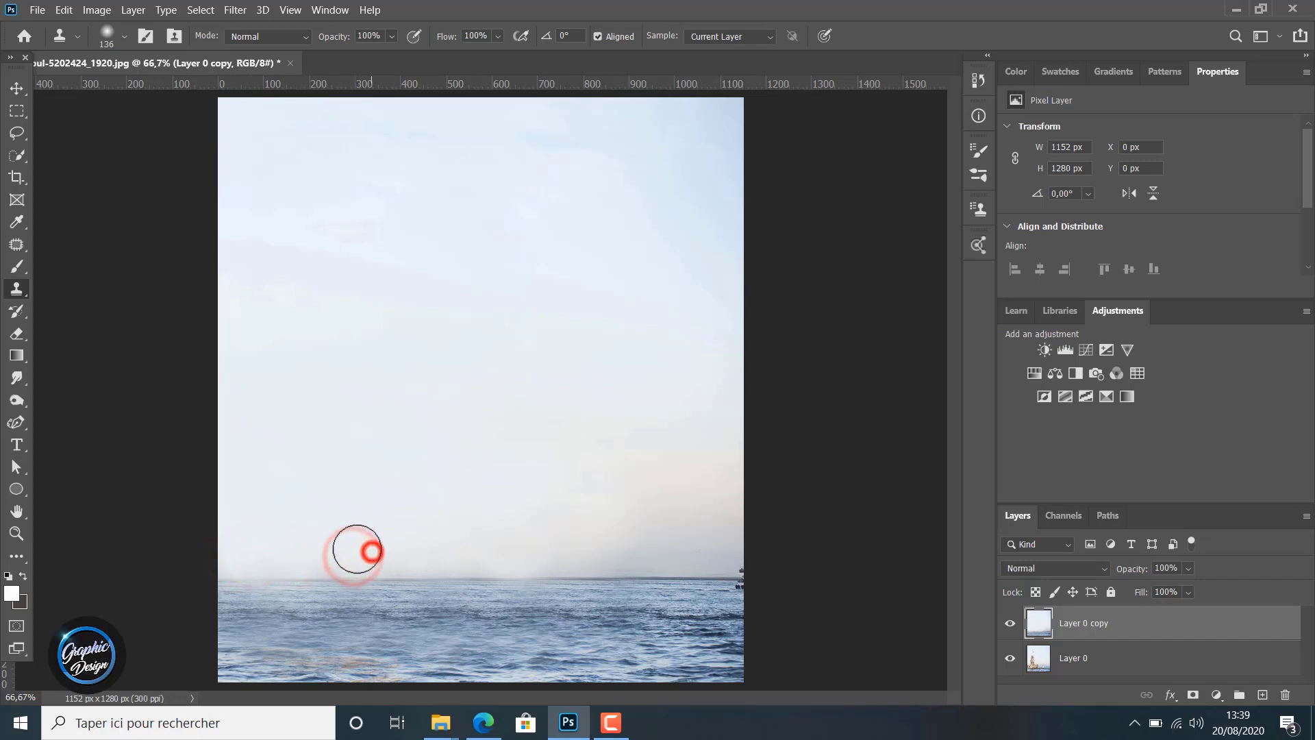
click(355, 548)
click(386, 553)
click(425, 550)
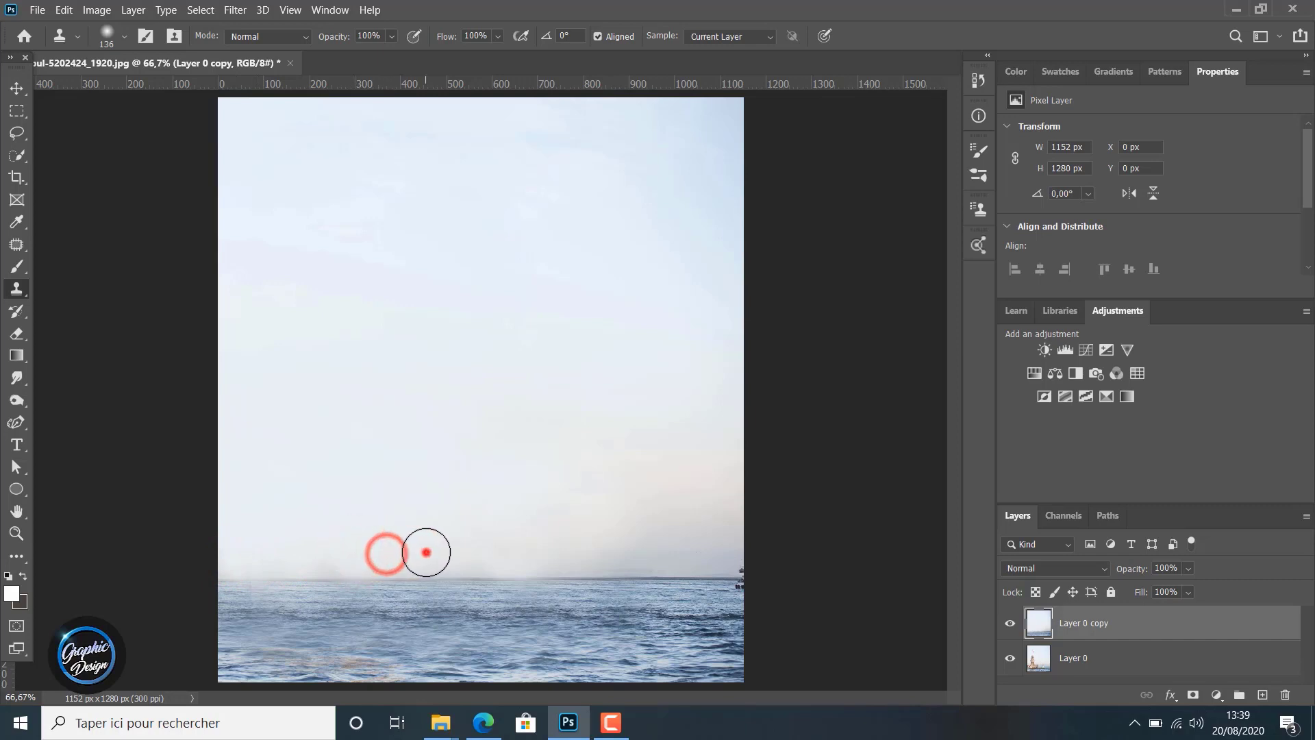
click(461, 549)
click(481, 552)
click(514, 552)
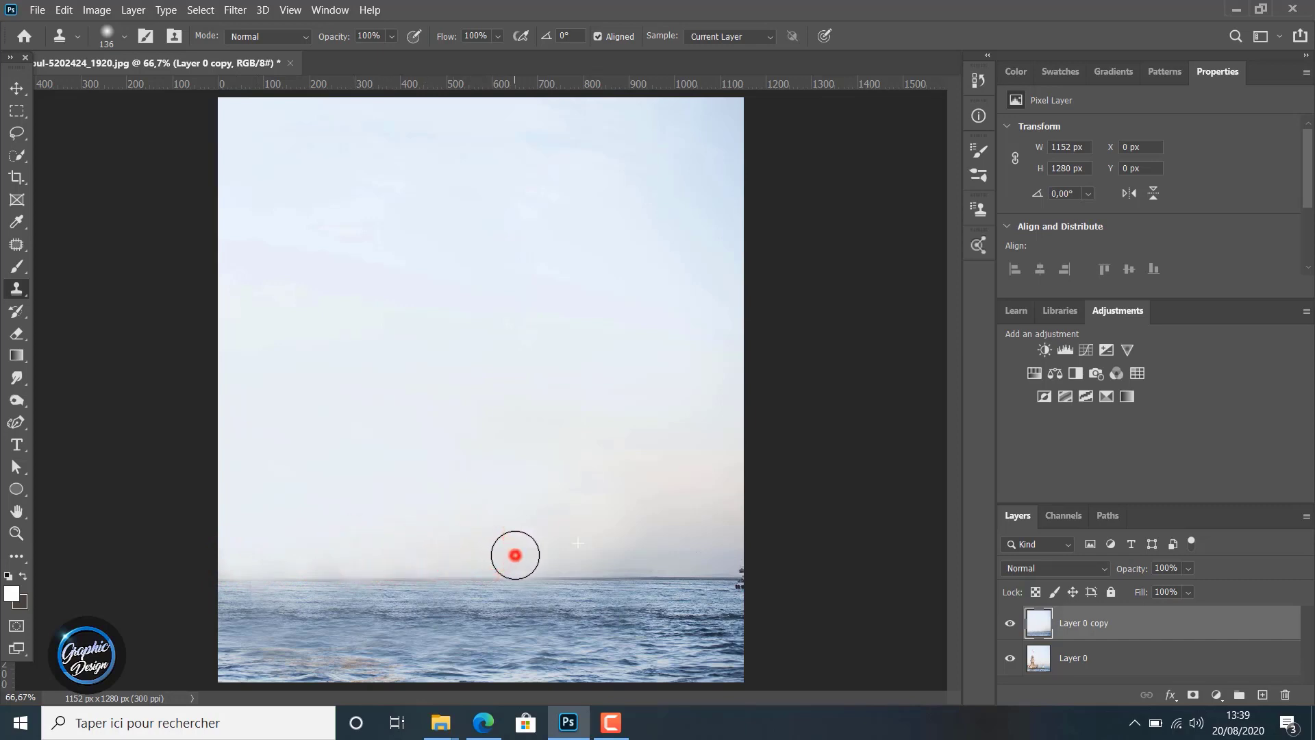
Try to clone the darker sky near the photo's right side over the pale haze along the middle of the horizon
alt+click(664, 553)
click(600, 552)
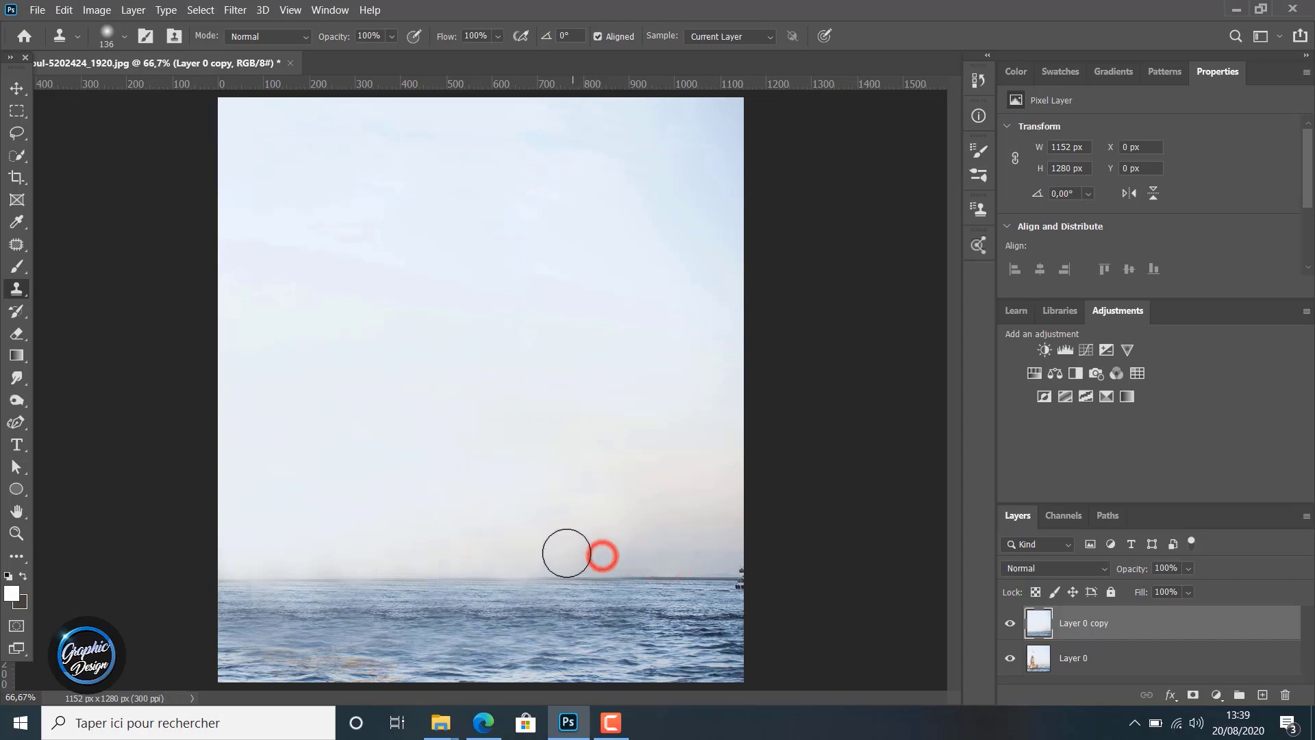
click(568, 555)
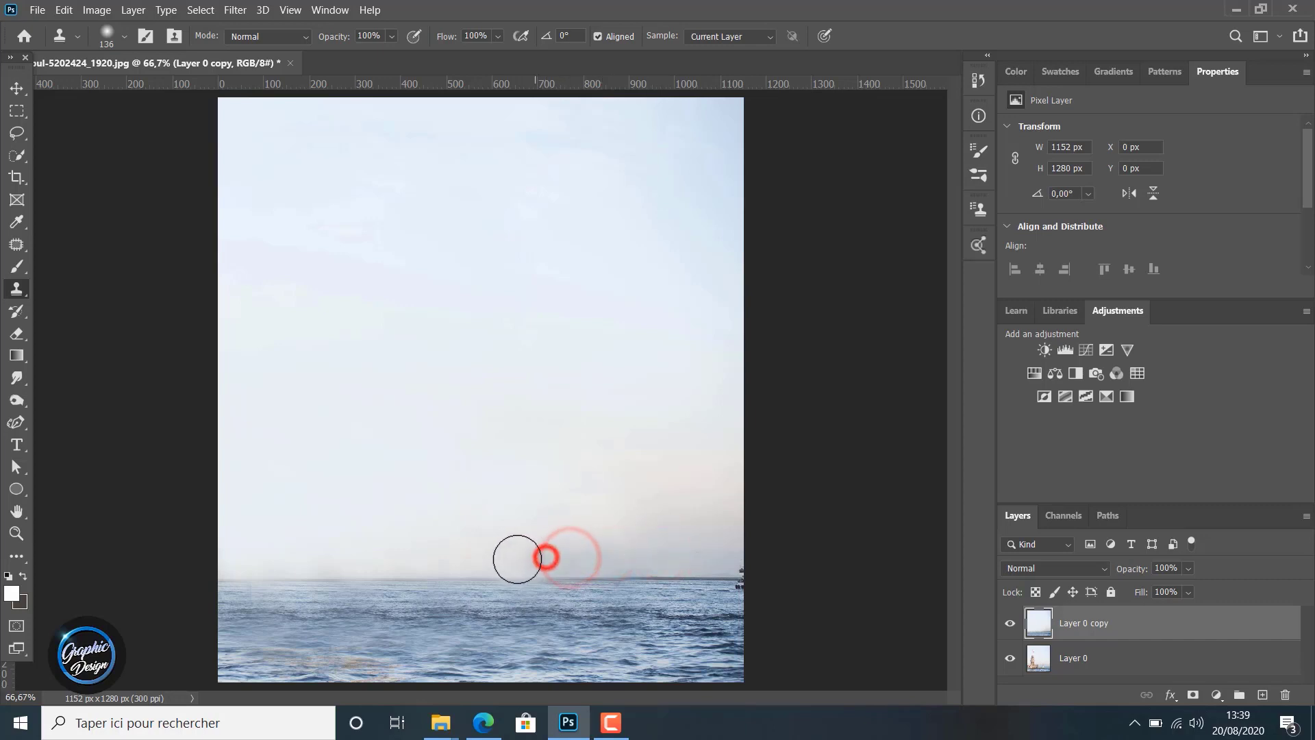
click(508, 561)
click(459, 559)
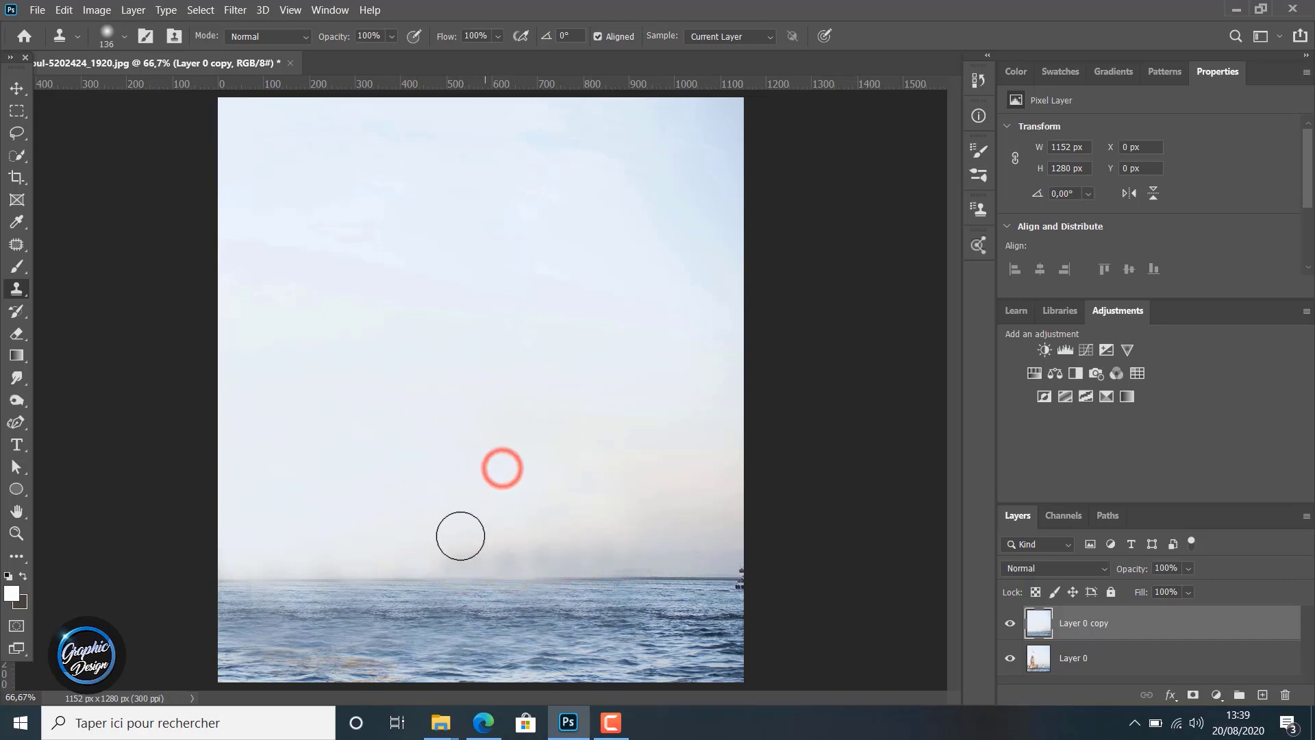
Clone bright sky over the dark smudges along the middle of the horizon
click(441, 551)
click(472, 551)
click(510, 552)
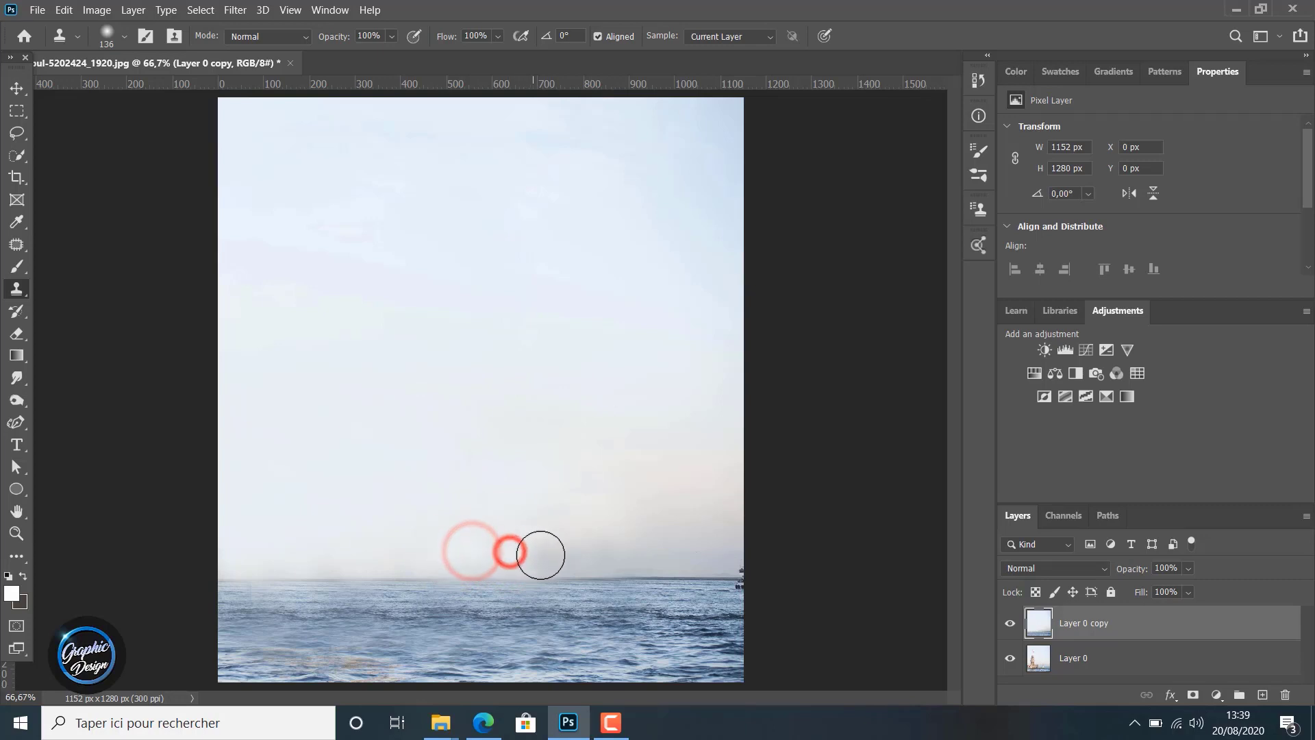
click(541, 551)
click(583, 551)
click(554, 555)
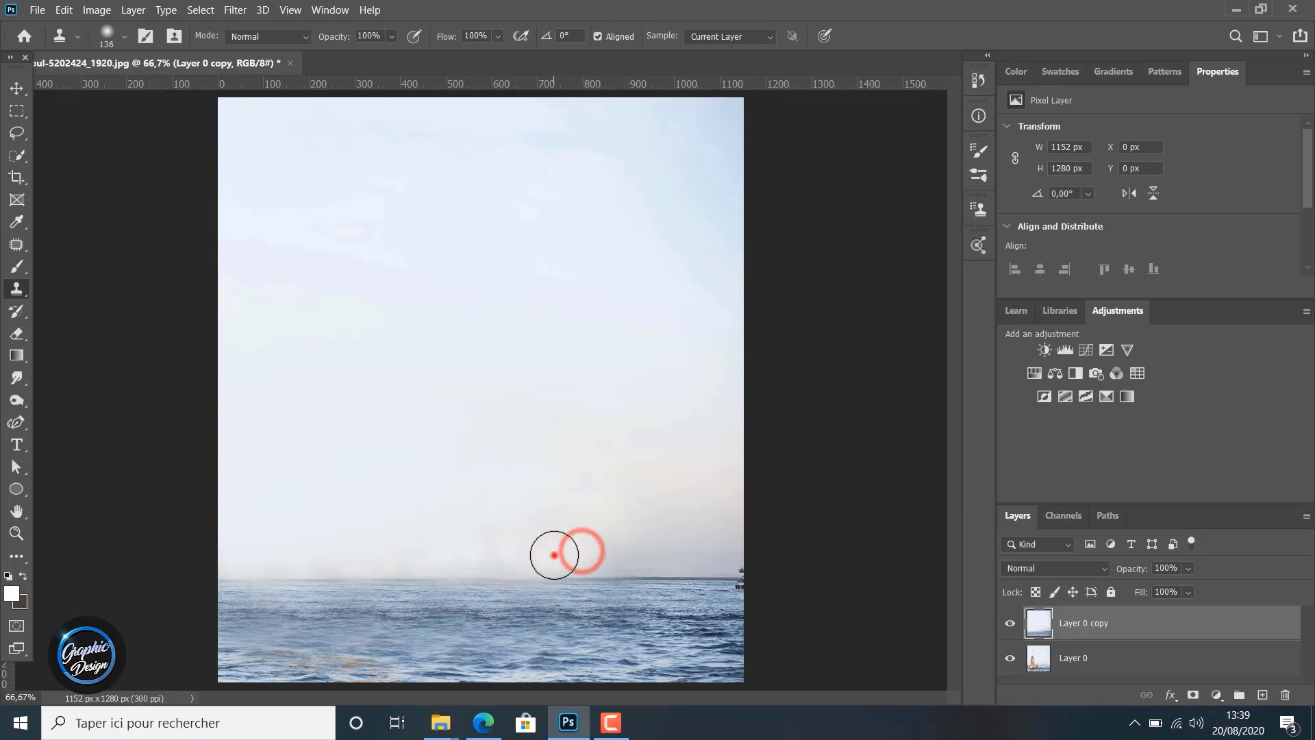
click(495, 550)
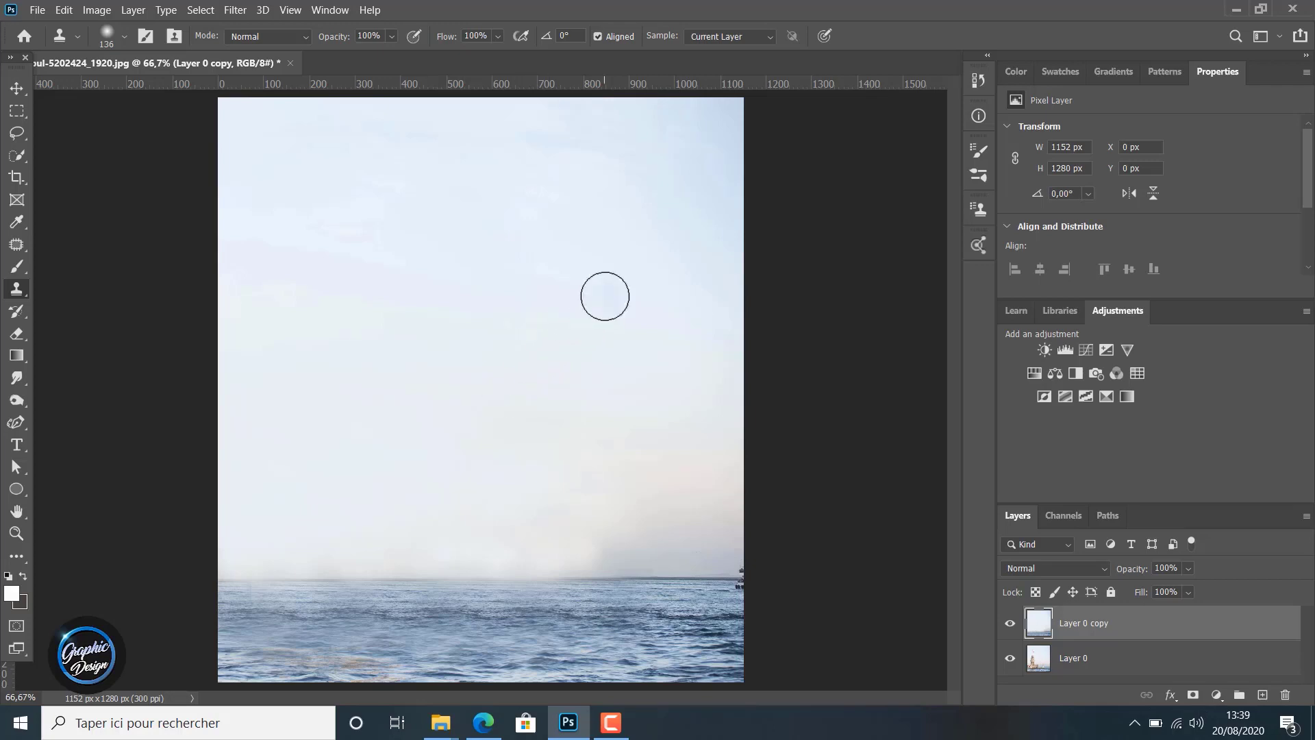
Compare the retouched photo with the original by repeatedly hiding and showing Layer 0 copy
click(1017, 625)
click(1010, 624)
click(1011, 623)
click(1011, 623)
click(1011, 623)
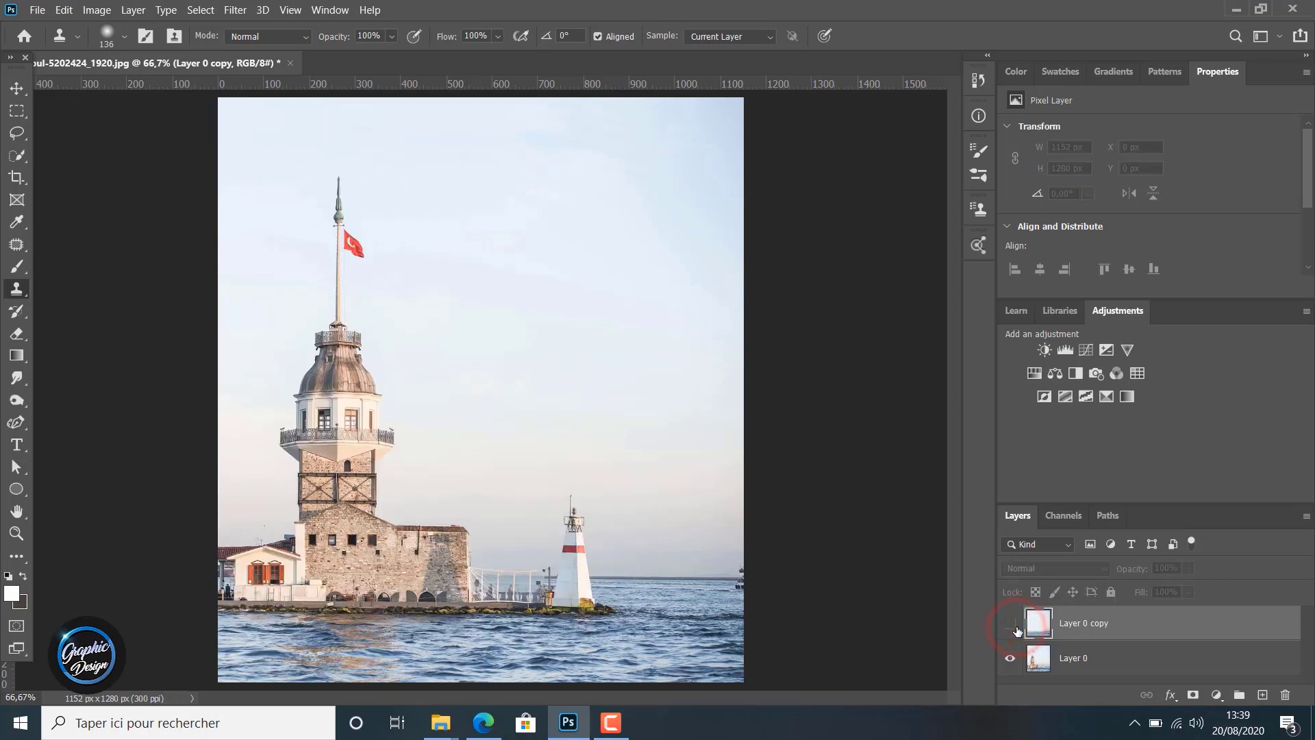
click(1014, 625)
click(1011, 624)
click(1011, 623)
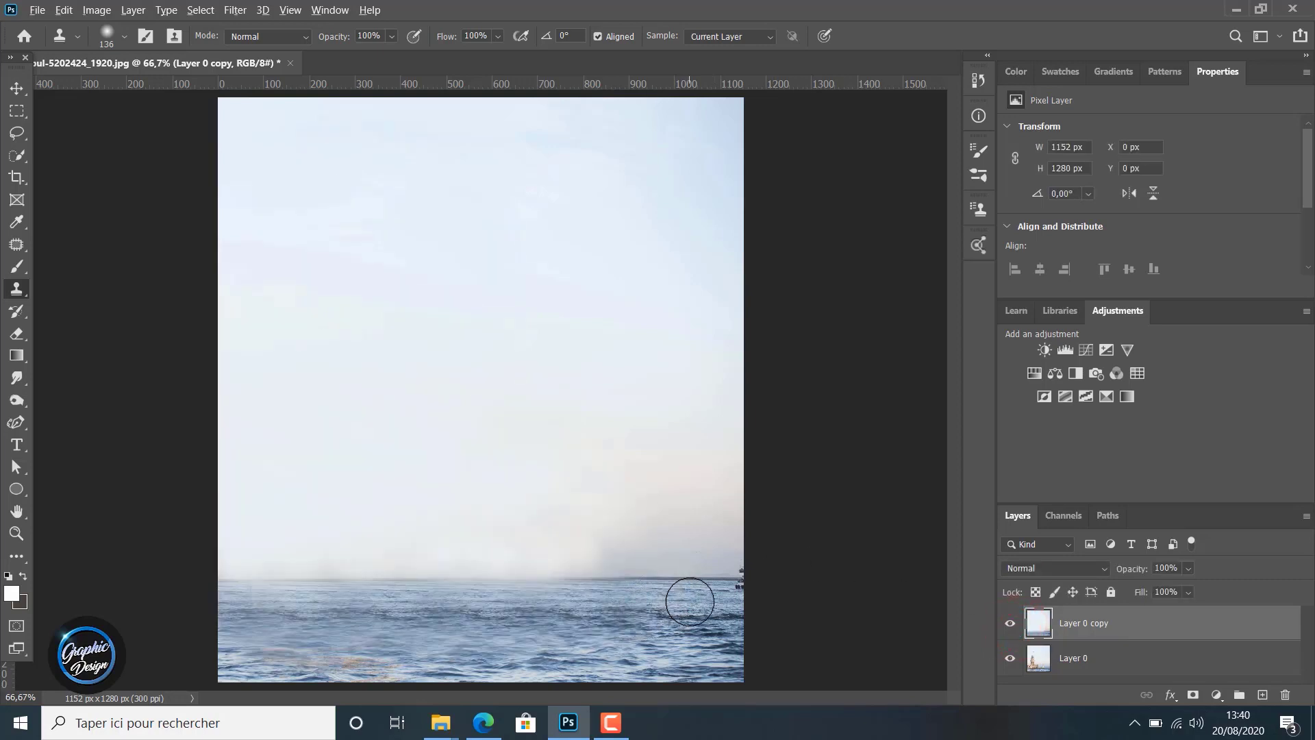
Try to clone water from near the horizon over the middle of the sea, and undo the strokes
alt+click(690, 602)
click(605, 625)
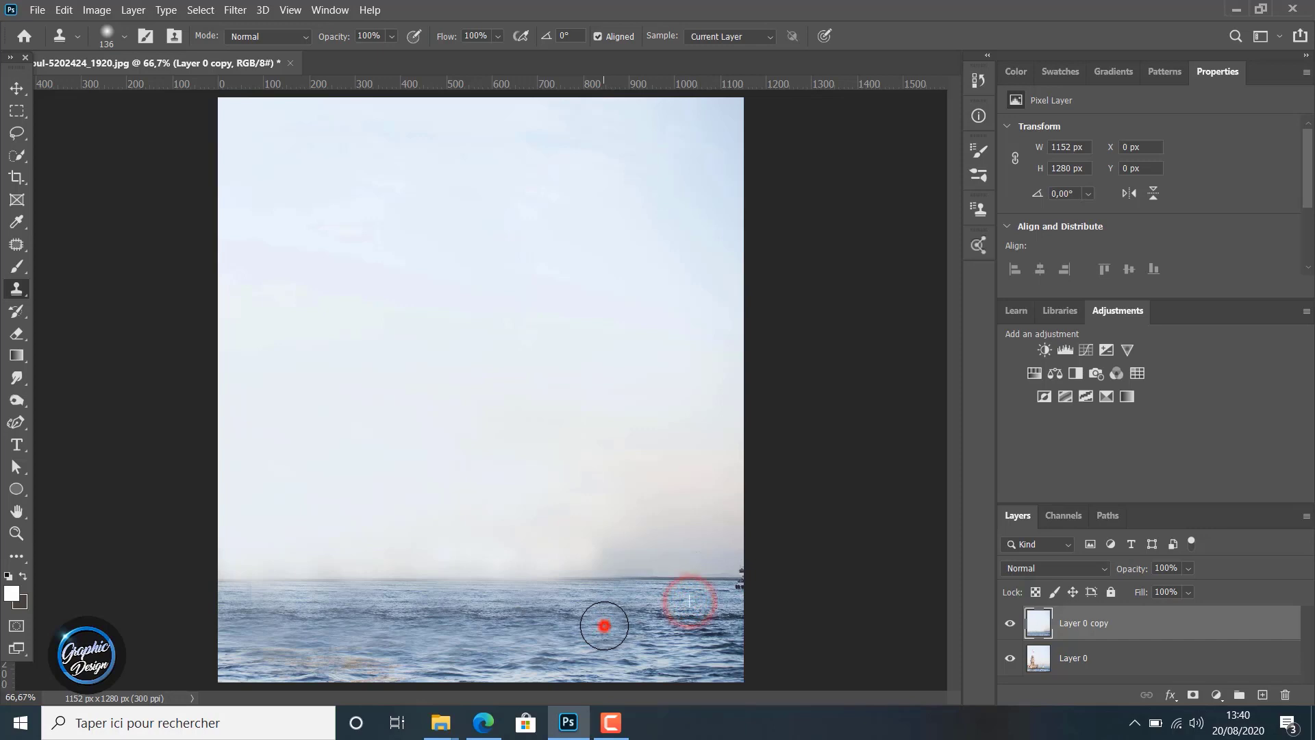
click(558, 611)
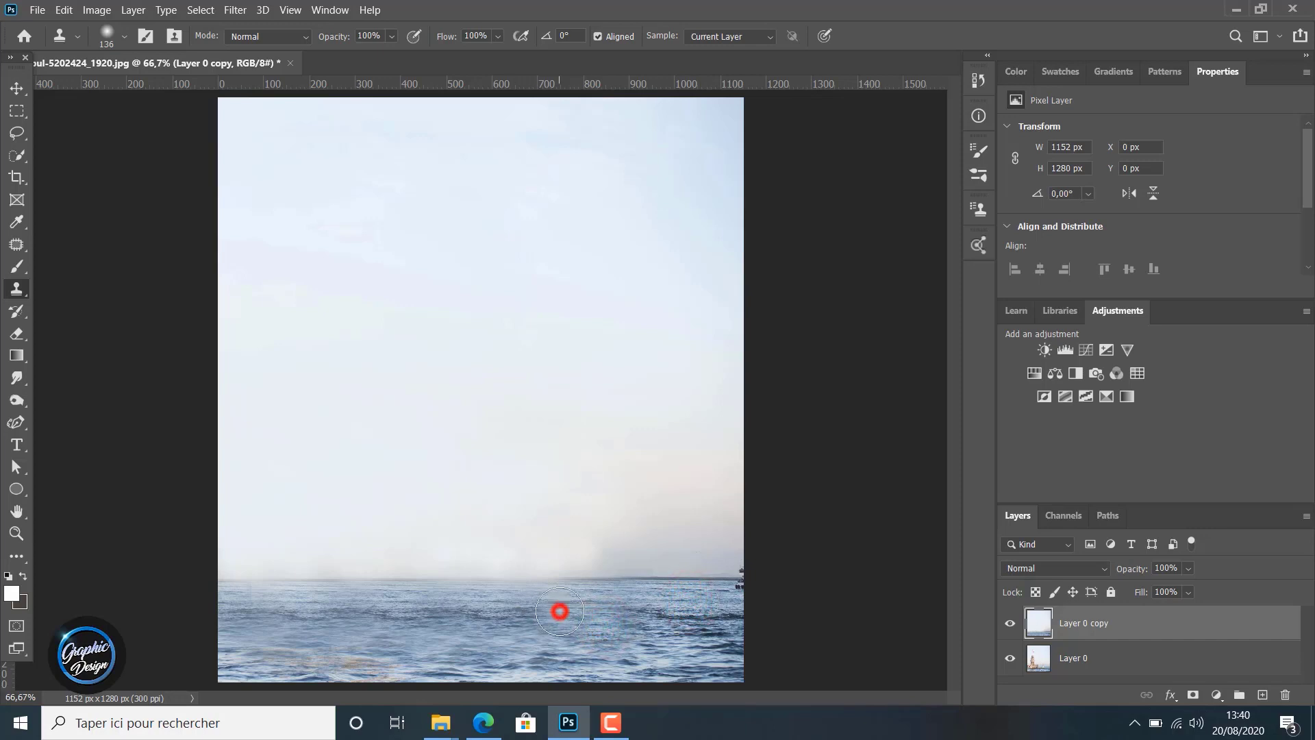
click(444, 636)
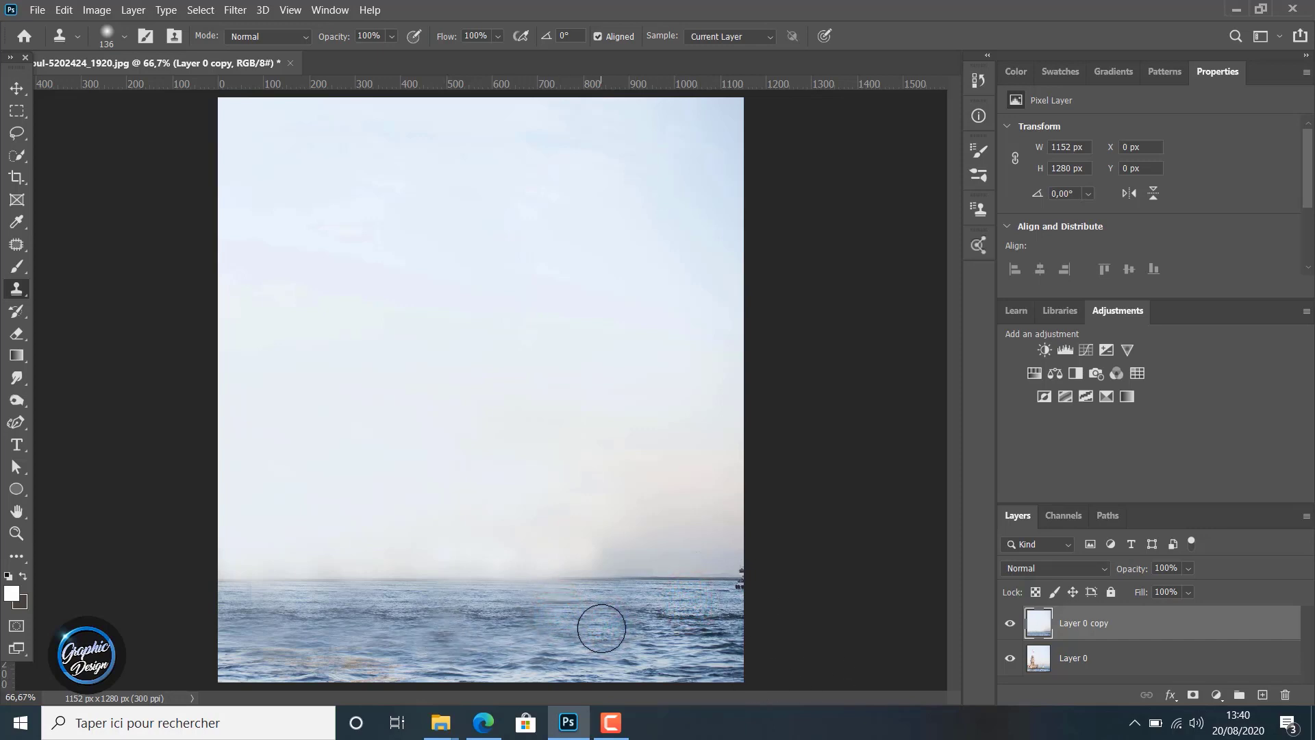
key(ctrl+z)
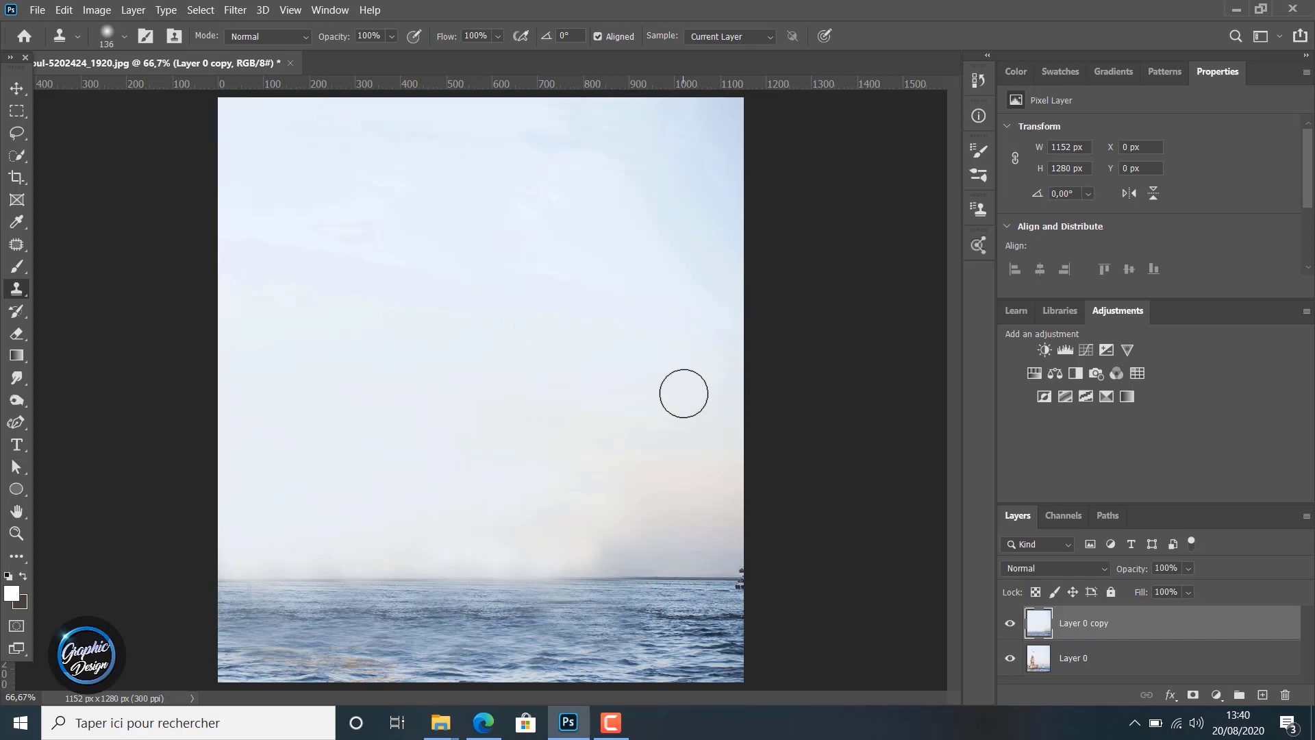
Enlarge the Clone Stamp brush to 432 px and clone clear sky over the warm haze in the lower sky, working from right to left
click(124, 37)
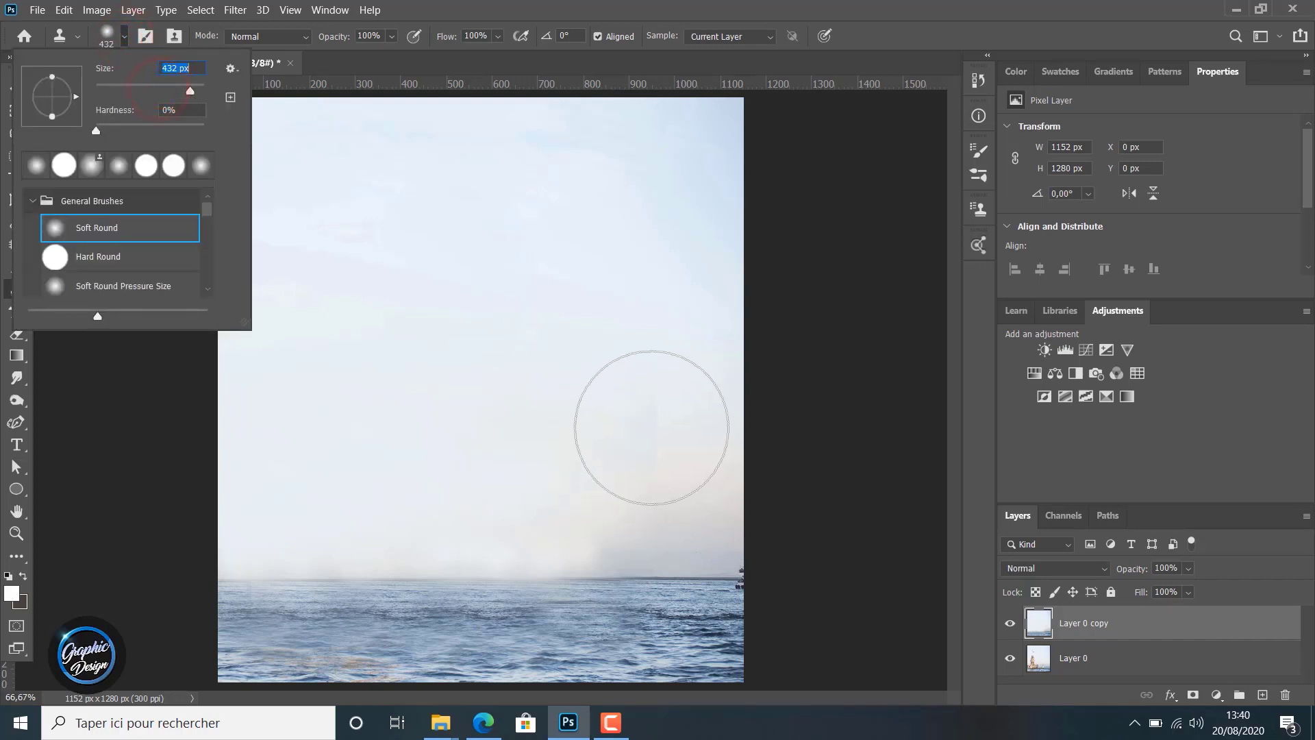
click(651, 428)
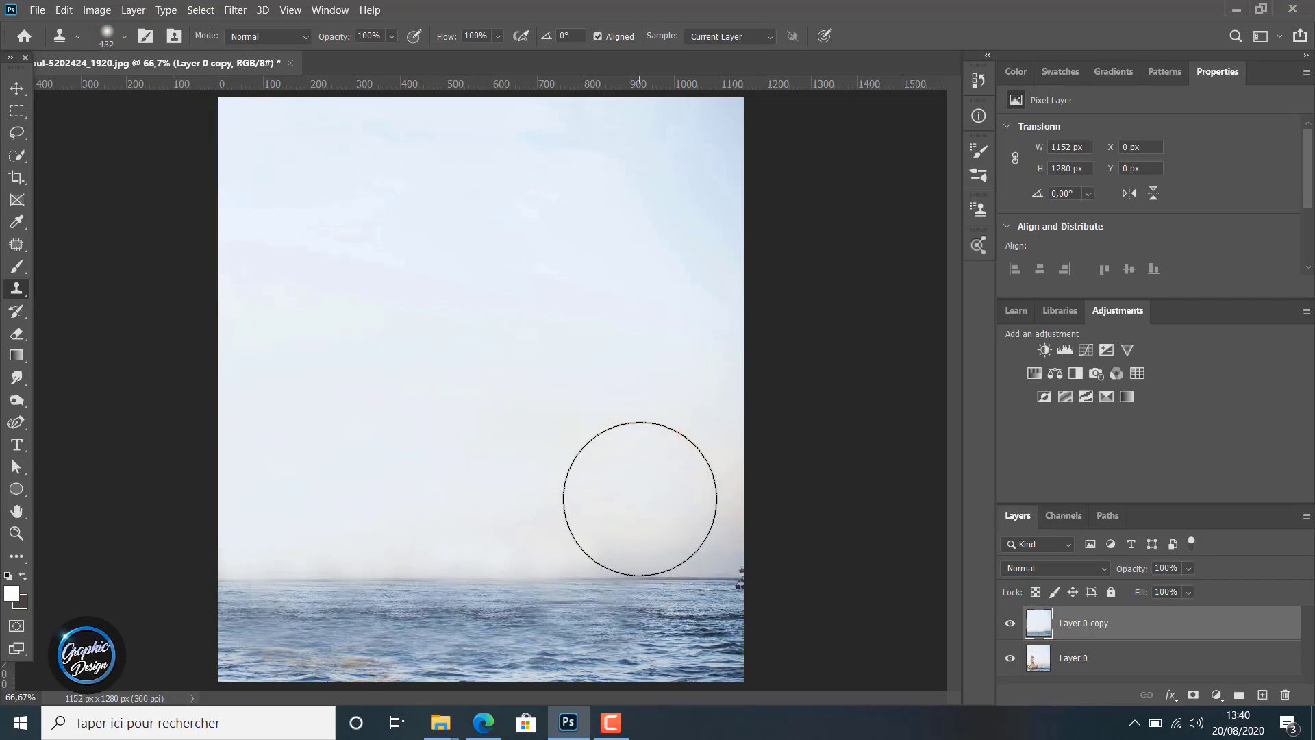
click(640, 499)
click(666, 493)
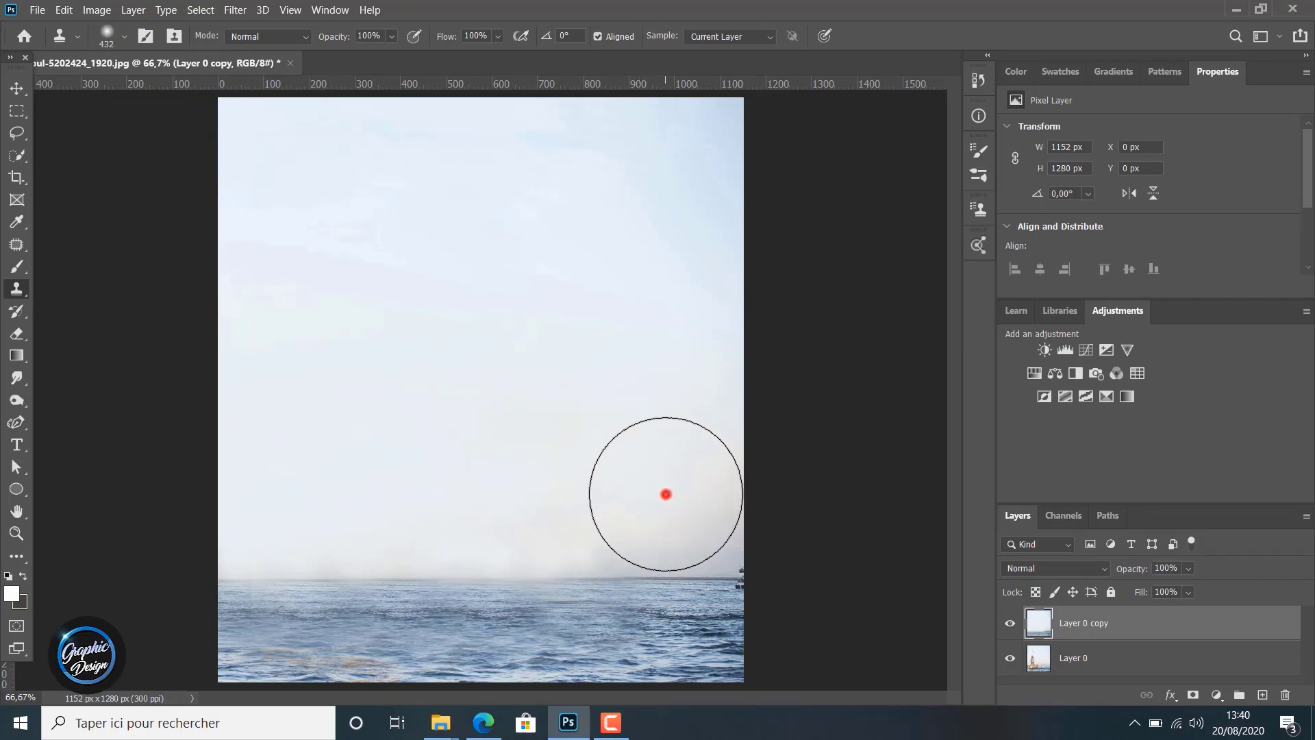
click(610, 490)
click(548, 490)
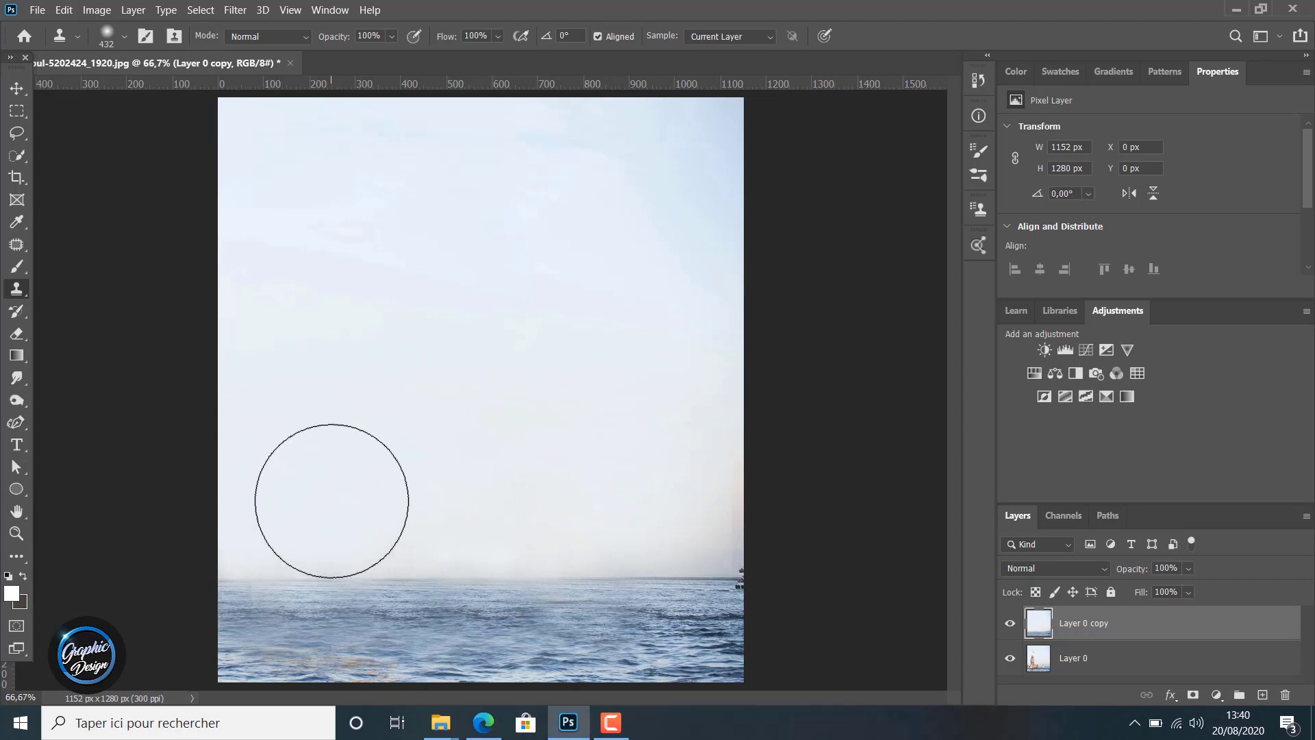
click(394, 502)
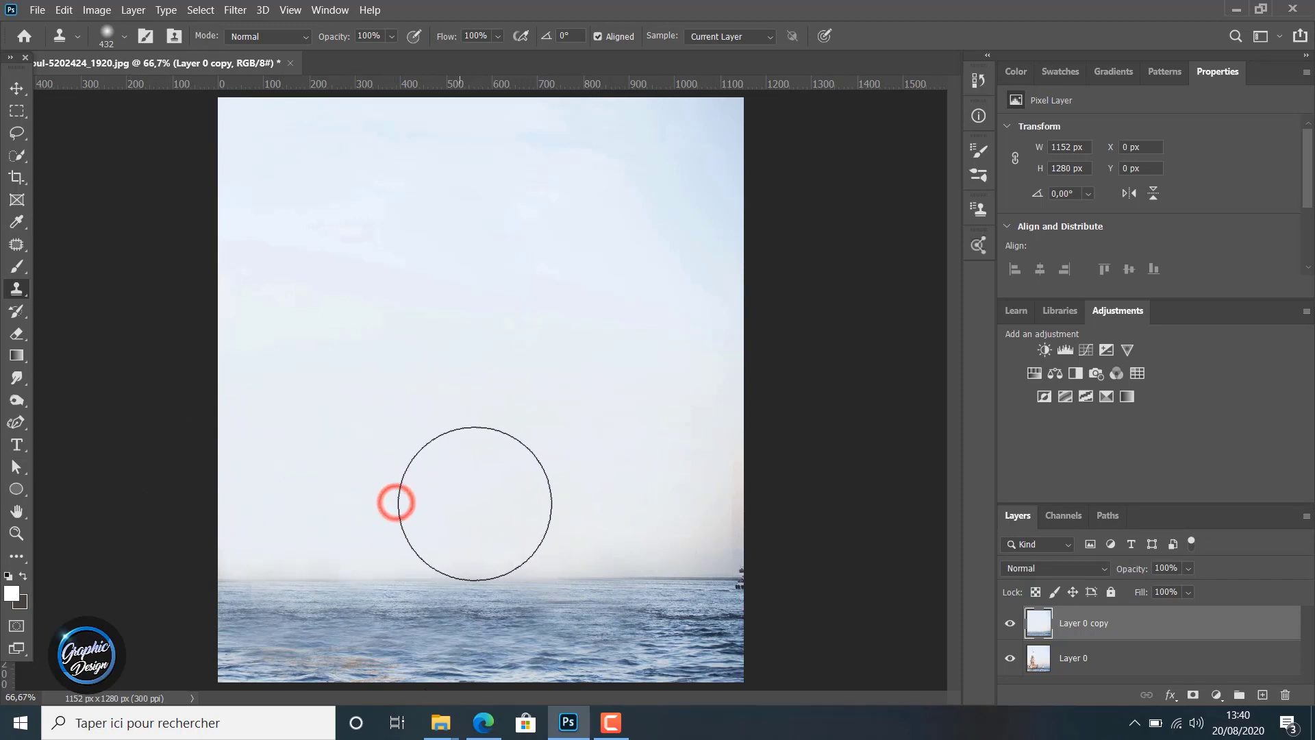
click(476, 505)
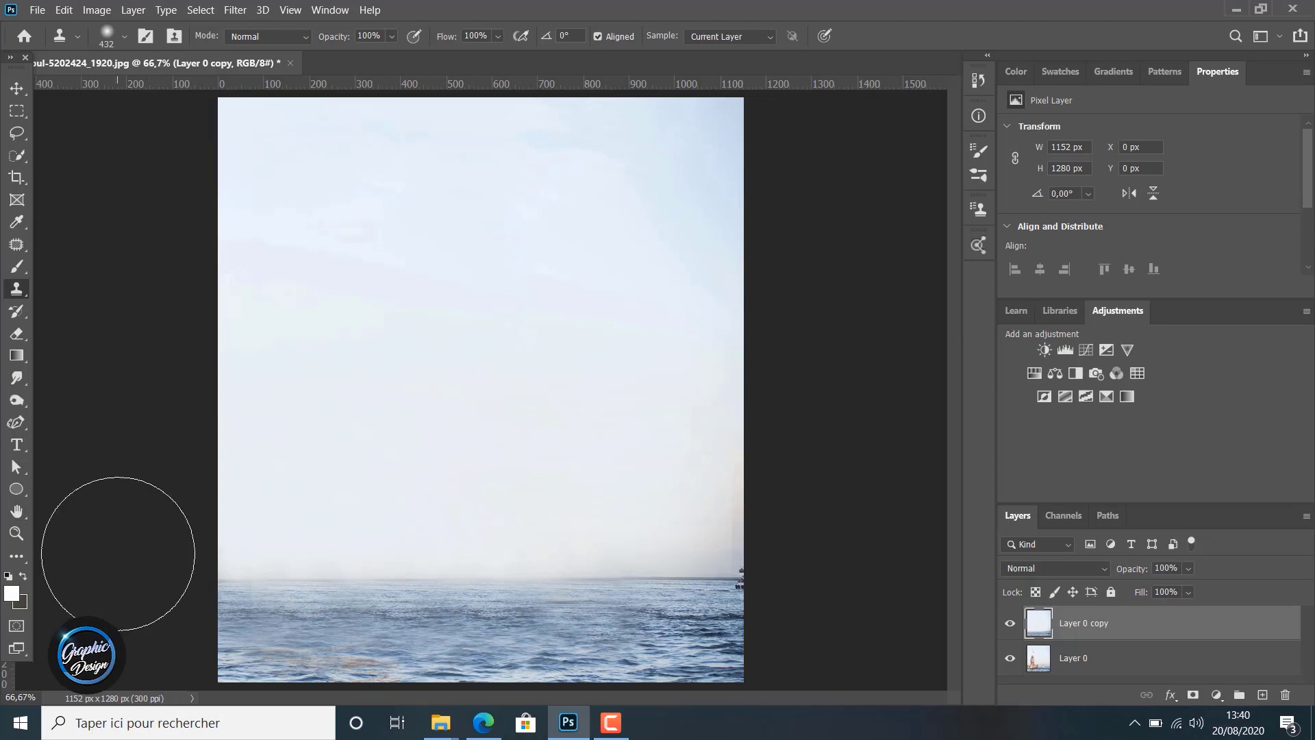
Toggle the visibility of Layer 0 copy to compare the smoothed sky with the original photo
click(1011, 624)
click(1011, 624)
click(1011, 624)
click(1011, 624)
click(1011, 624)
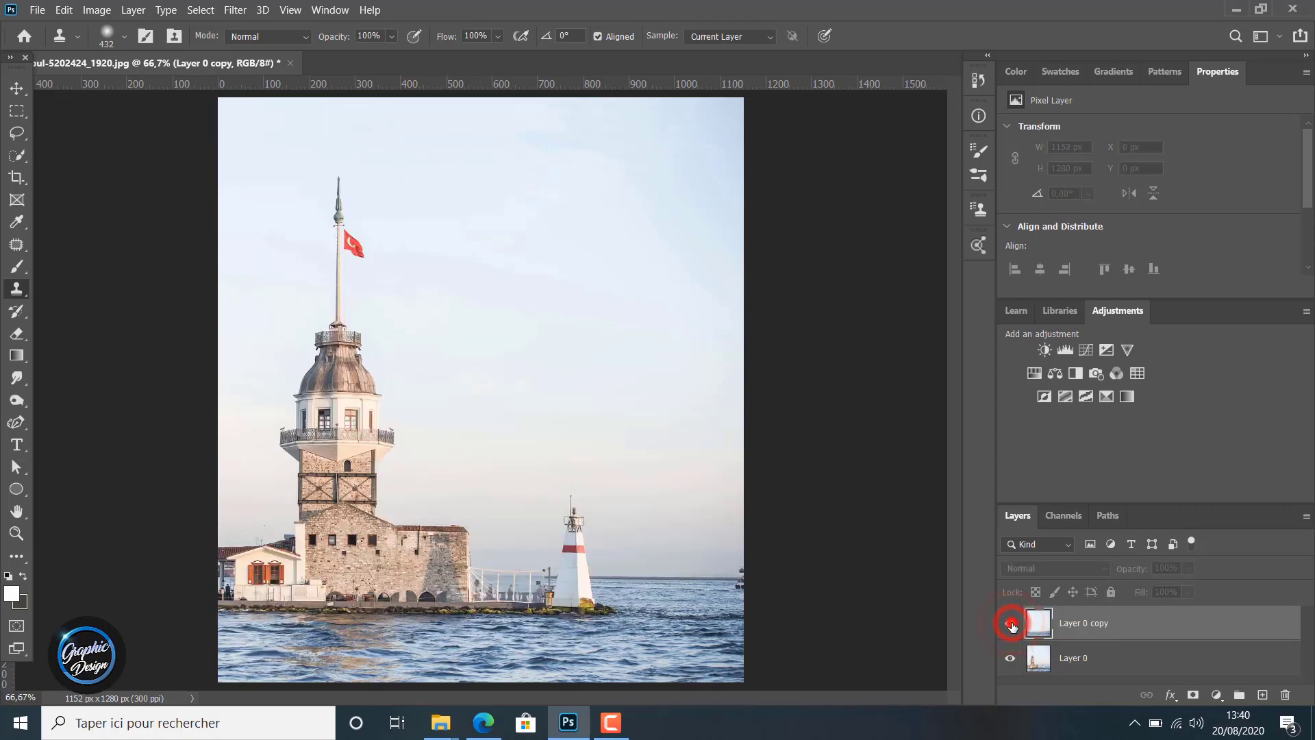
click(1011, 624)
click(1011, 624)
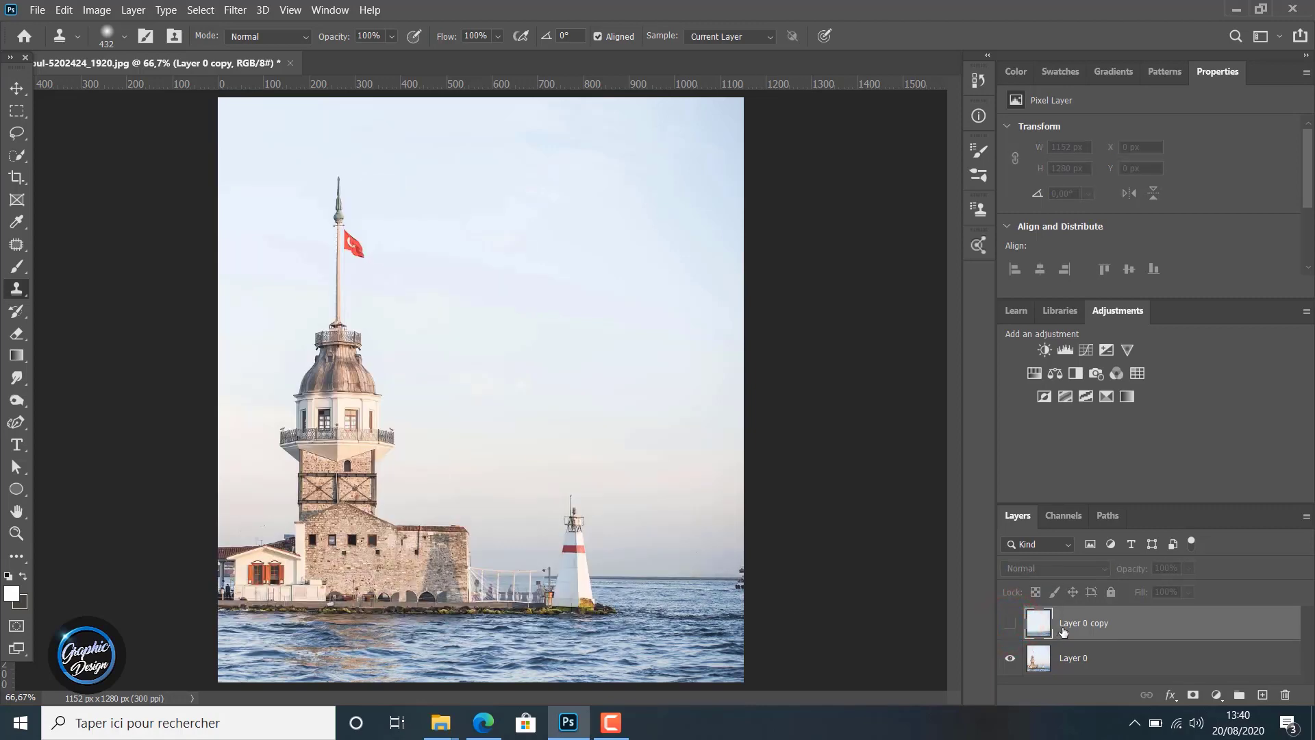